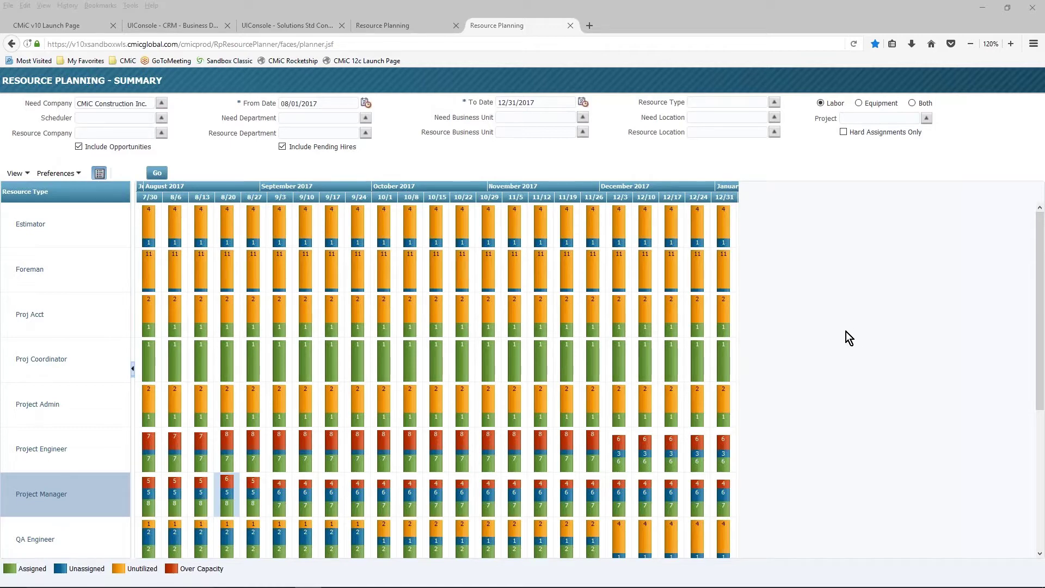
# - Switch to the Resource Planning – Detail page listing project needs and Project Manager resources
pyautogui.click(395, 27)
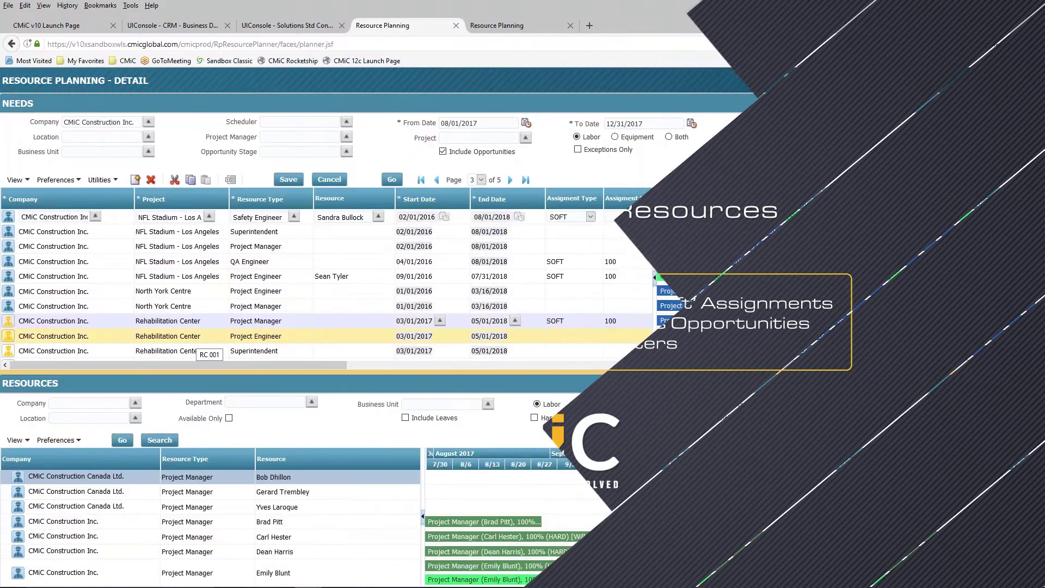
pyautogui.click(297, 26)
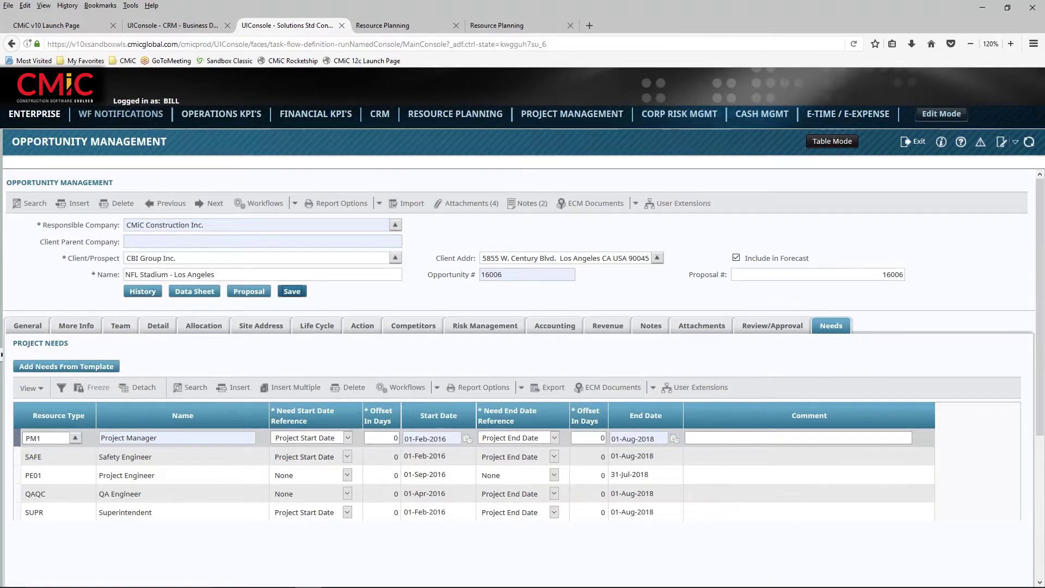
pyautogui.click(194, 26)
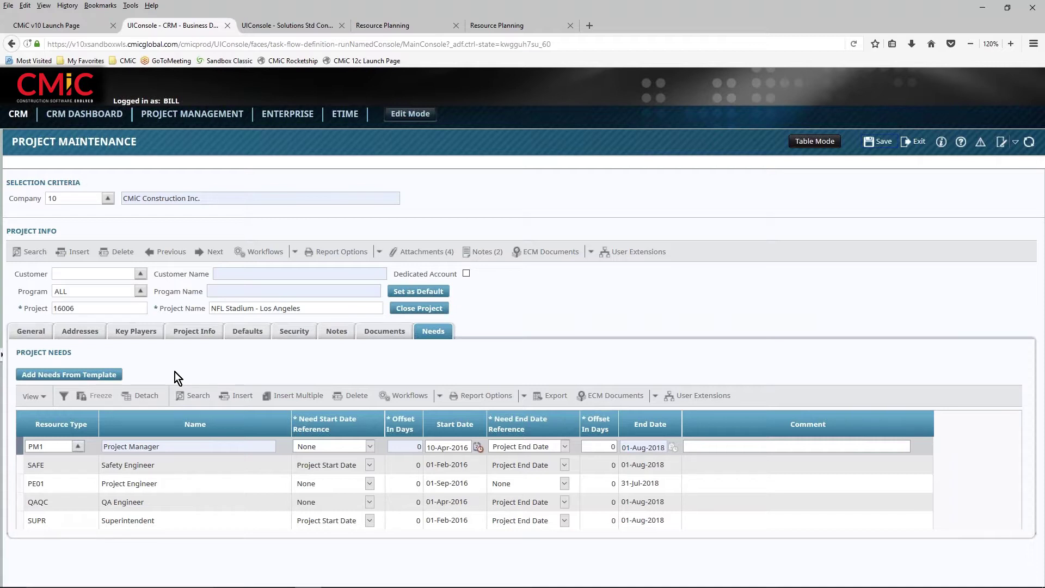
pyautogui.click(403, 26)
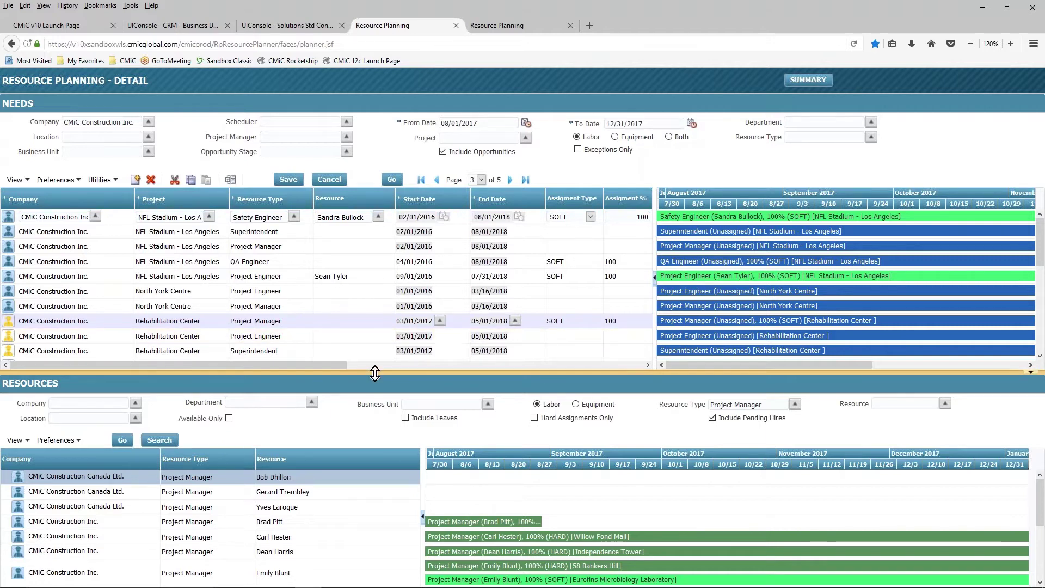
pyautogui.moveTo(373, 374)
pyautogui.mouseDown()
pyautogui.moveTo(381, 494)
pyautogui.moveTo(392, 366)
pyautogui.mouseUp()
pyautogui.click(283, 489)
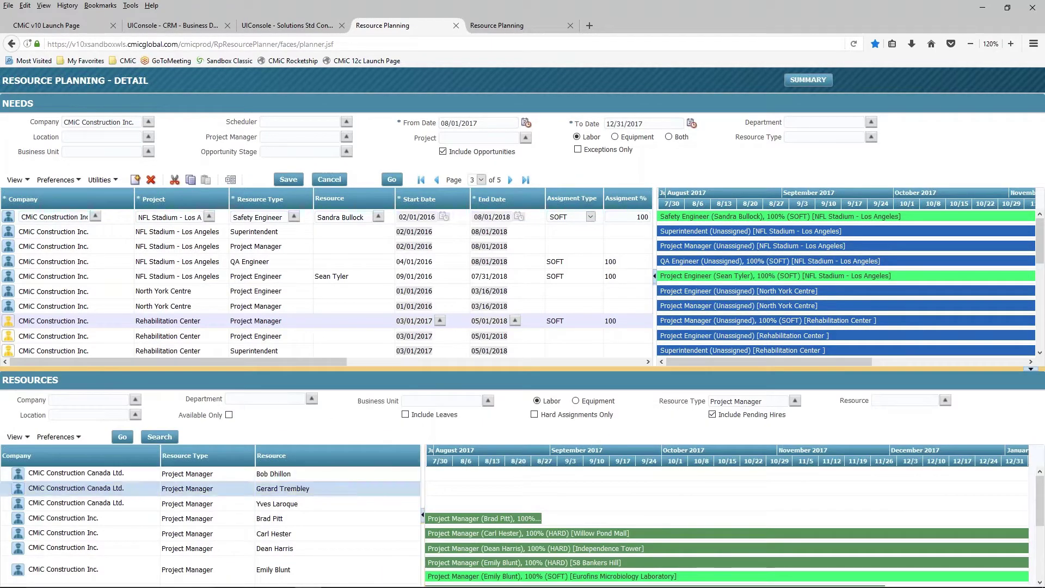
pyautogui.moveTo(422, 497); pyautogui.dragTo(387, 492)
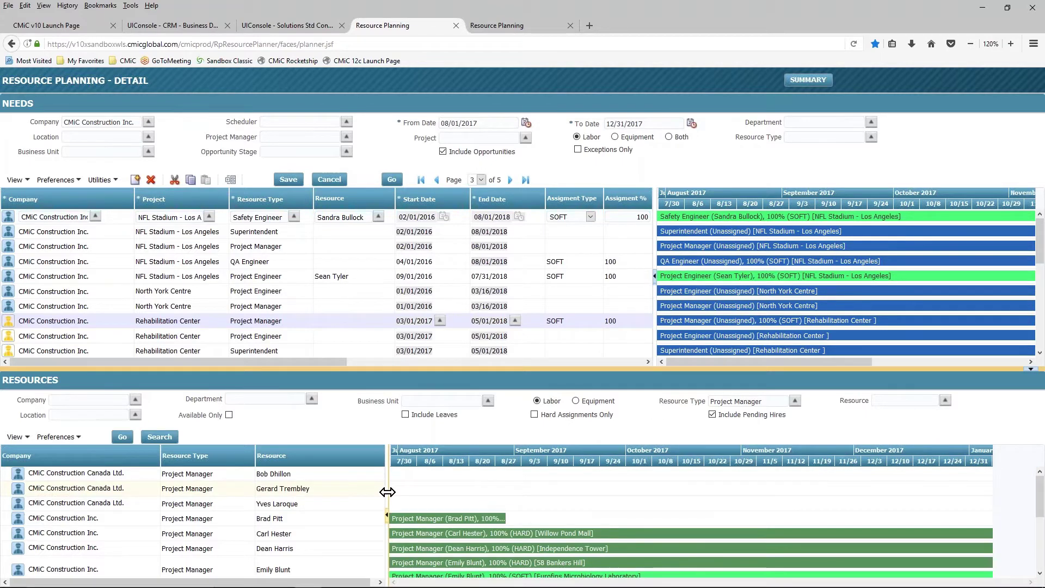
pyautogui.moveTo(670, 233)
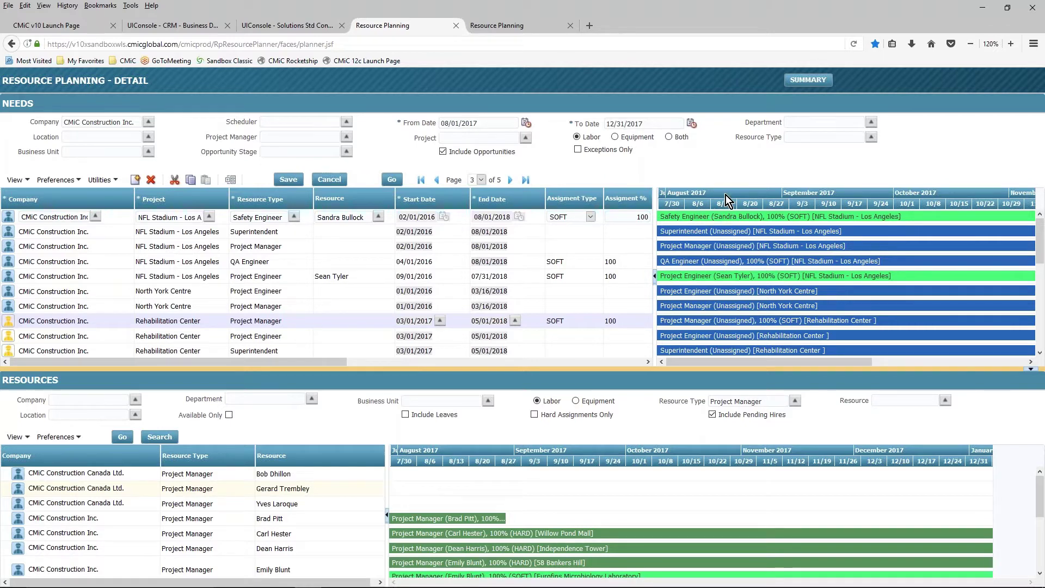
pyautogui.click(76, 183)
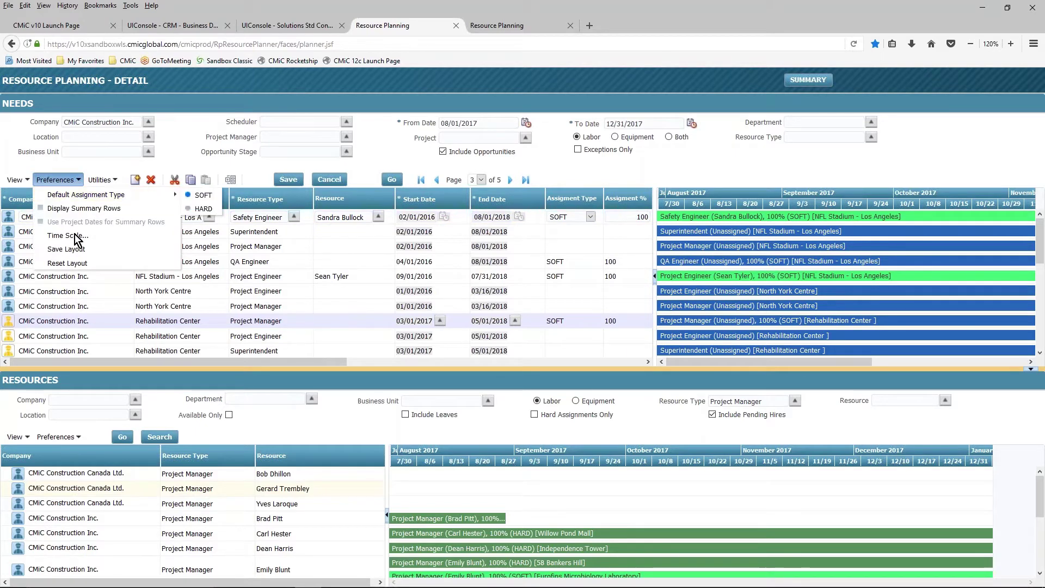
pyautogui.click(76, 236)
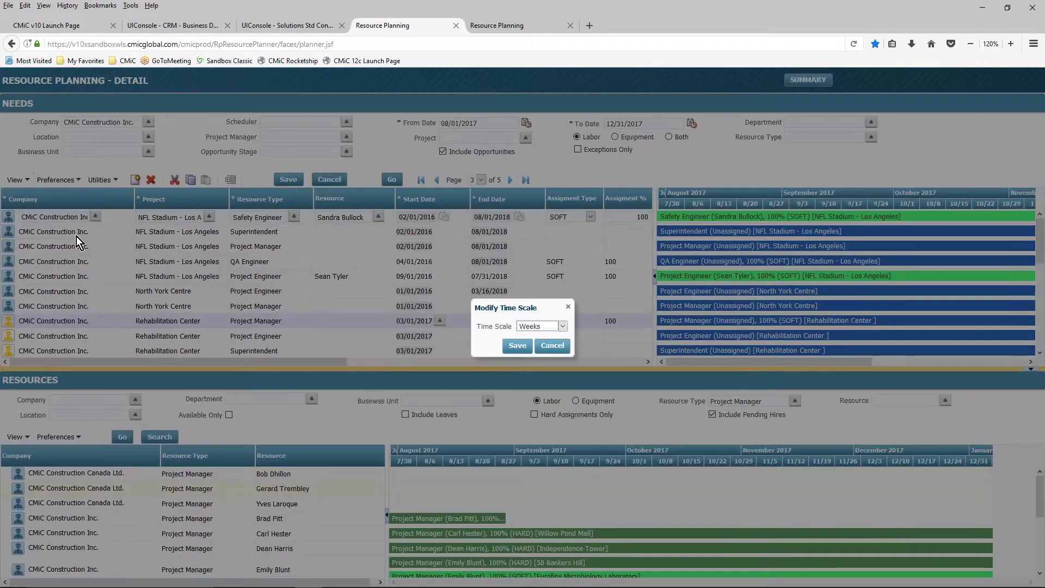
pyautogui.click(562, 326)
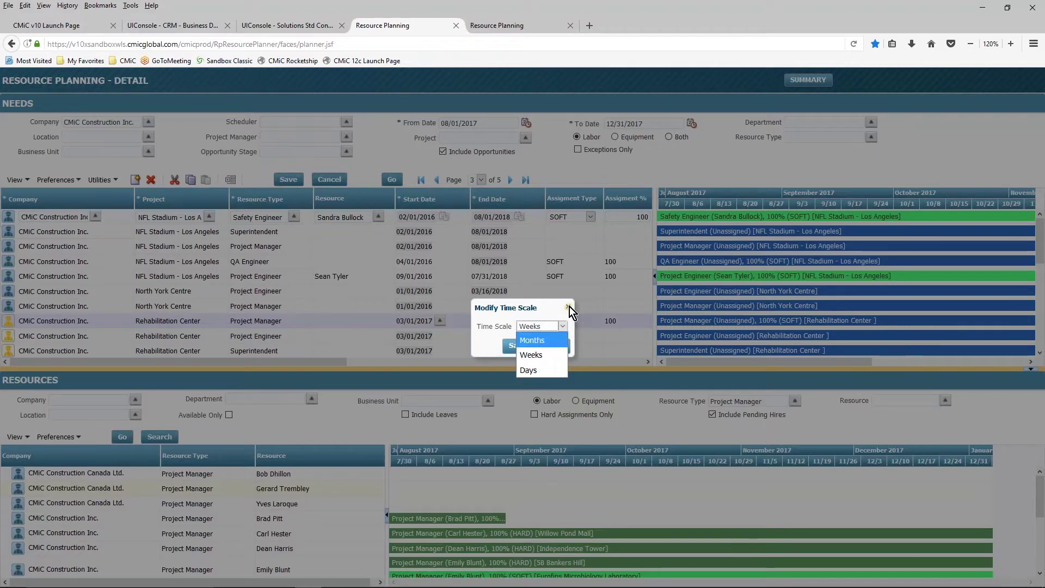
pyautogui.click(568, 307)
pyautogui.click(568, 306)
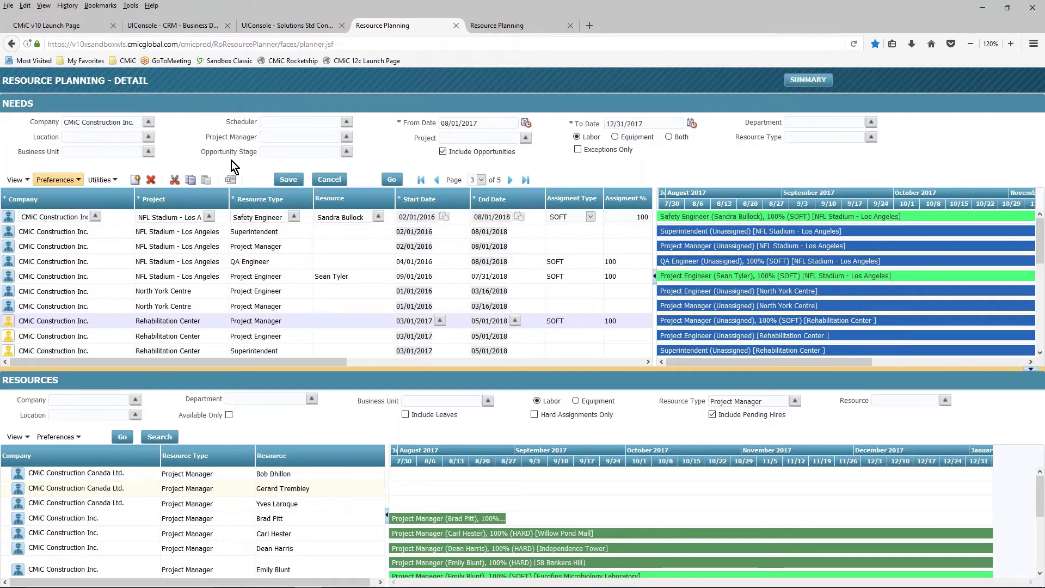
# - Turn on Display Summary Rows, discarding unsaved changes, and select the NFL Stadium - Los Angeles summary row
pyautogui.click(80, 180)
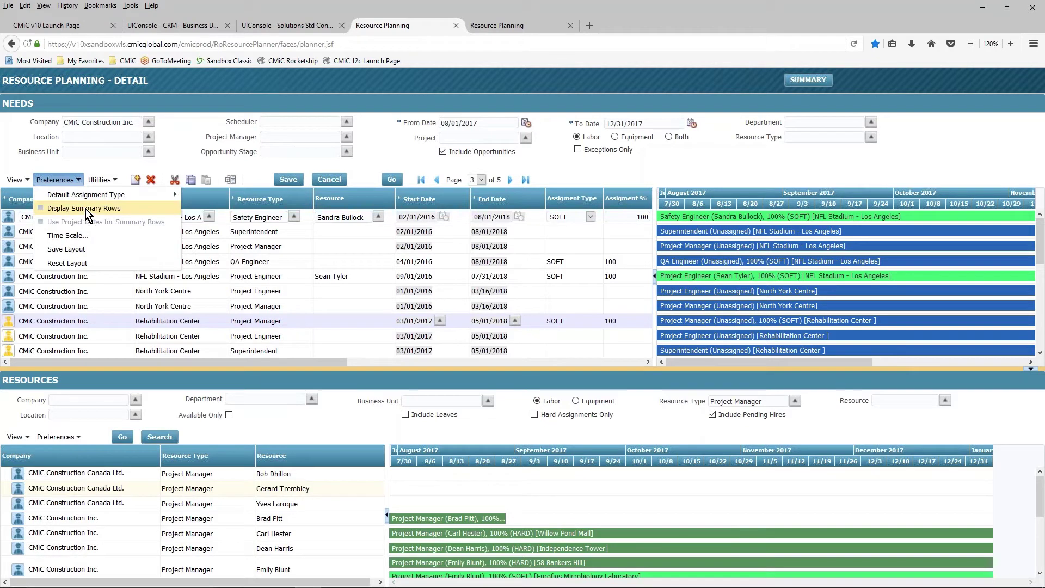
pyautogui.click(86, 209)
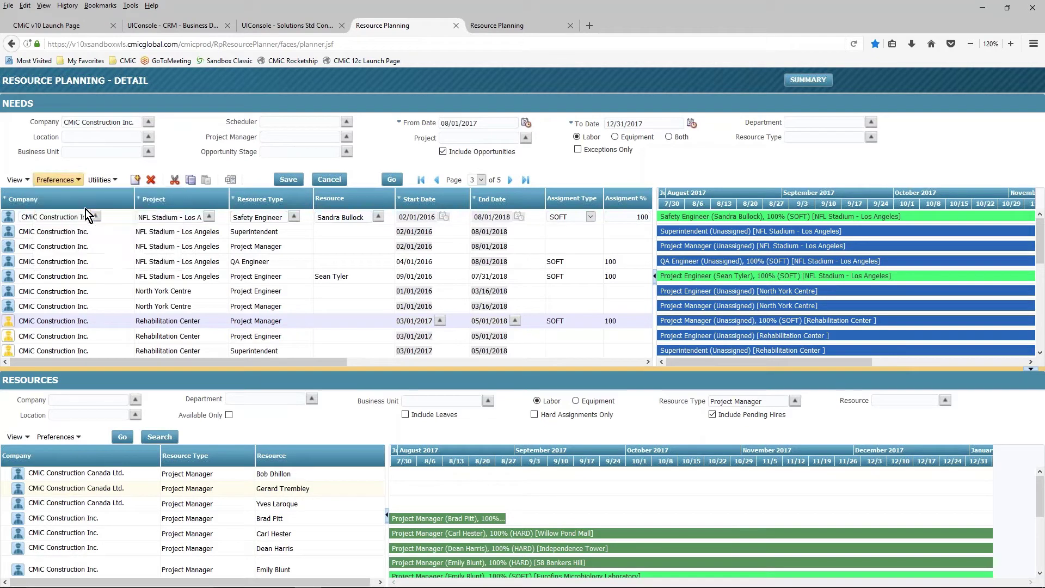
pyautogui.click(392, 179)
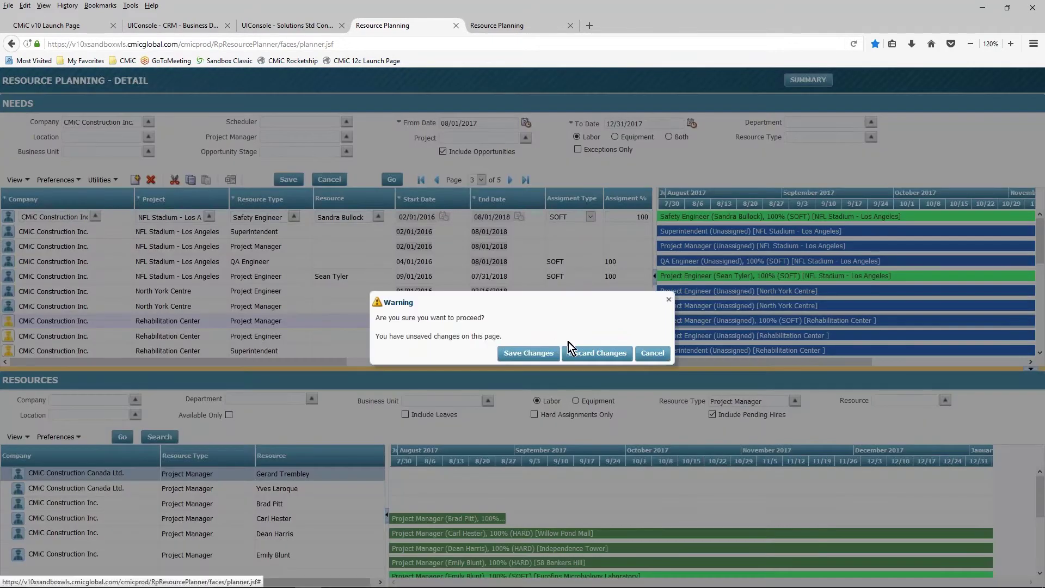
pyautogui.click(597, 352)
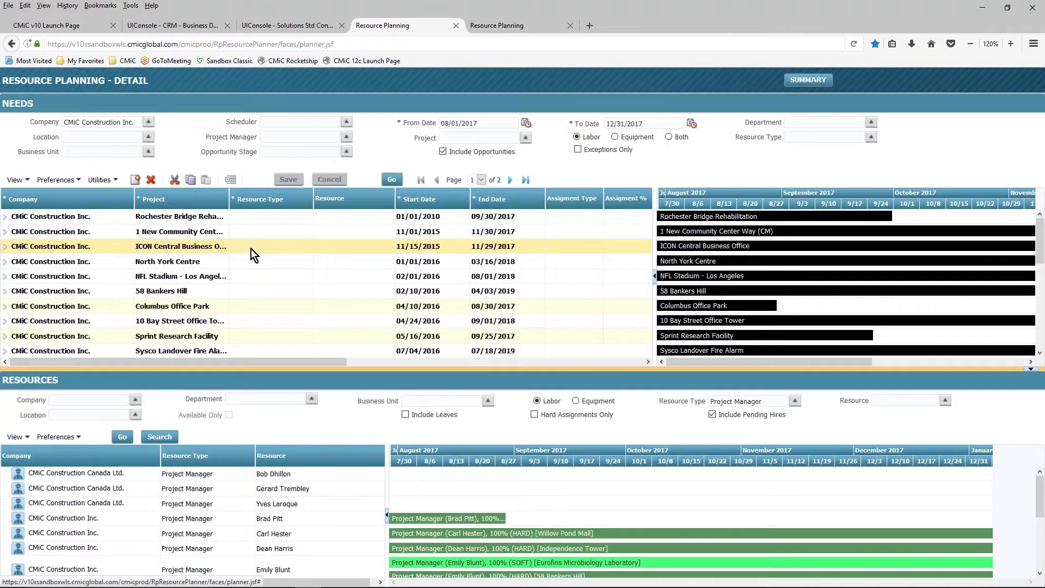
pyautogui.click(205, 275)
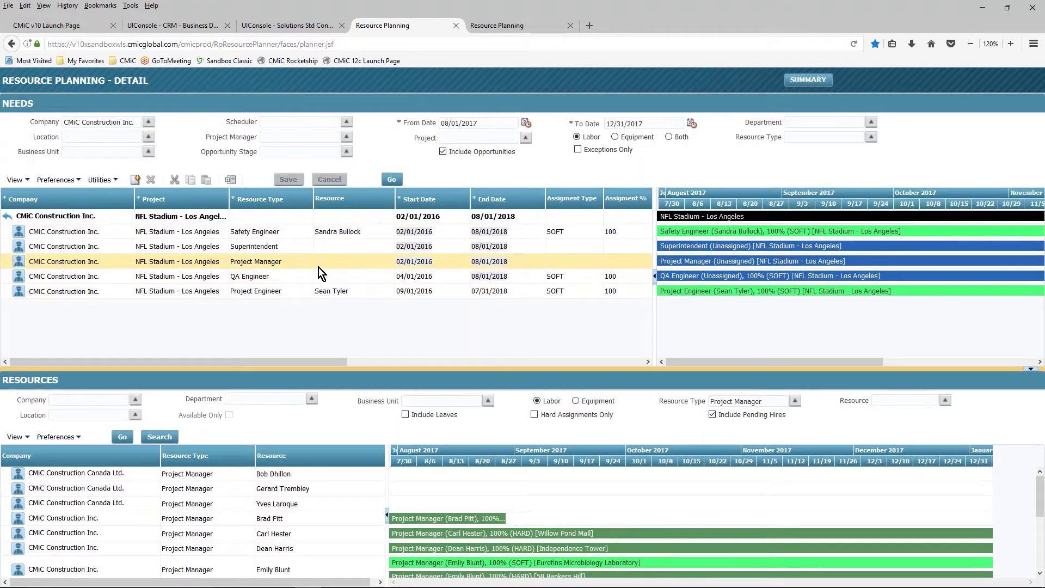
pyautogui.doubleClick(239, 122)
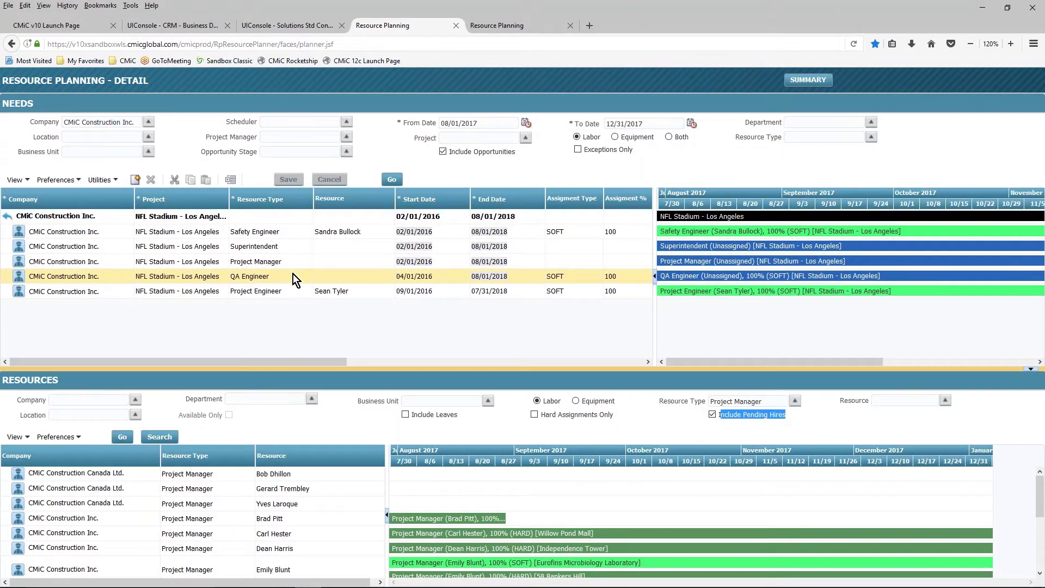
# - Put the NFL Stadium Project Manager need into edit mode and open the Resource Type lookup list
pyautogui.click(276, 261)
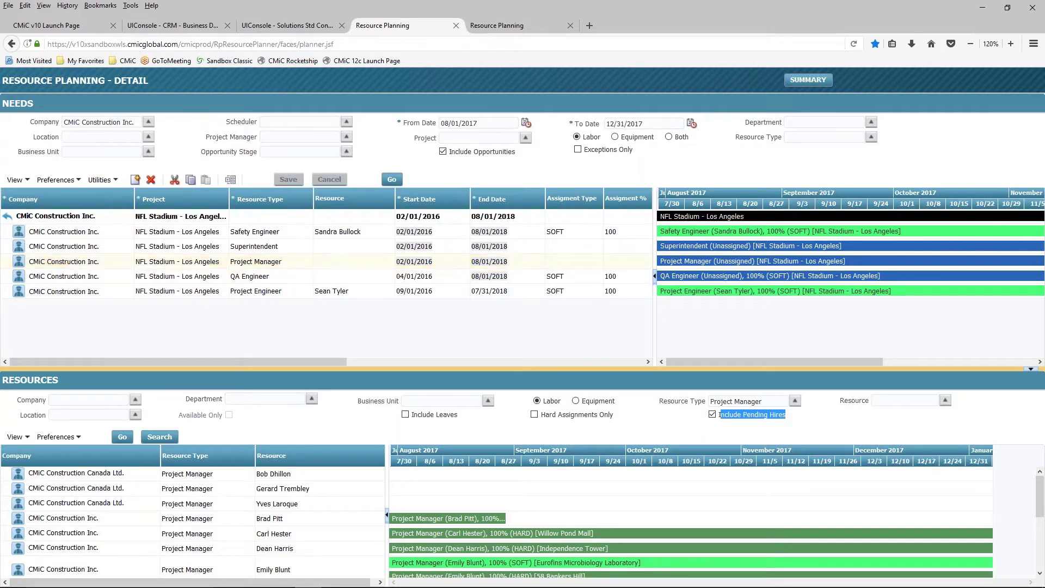
pyautogui.click(375, 263)
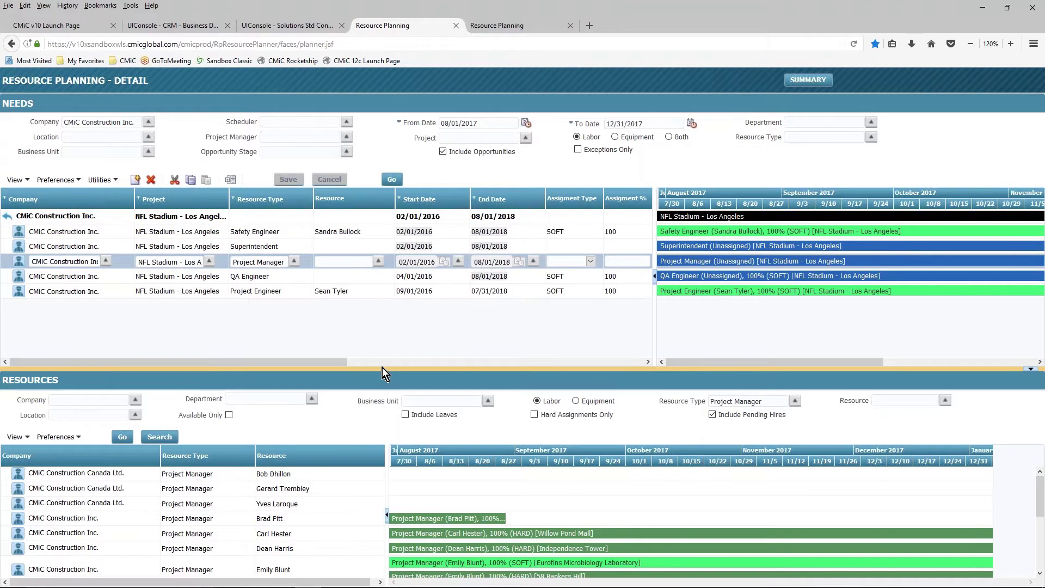
pyautogui.moveTo(384, 364); pyautogui.dragTo(376, 325)
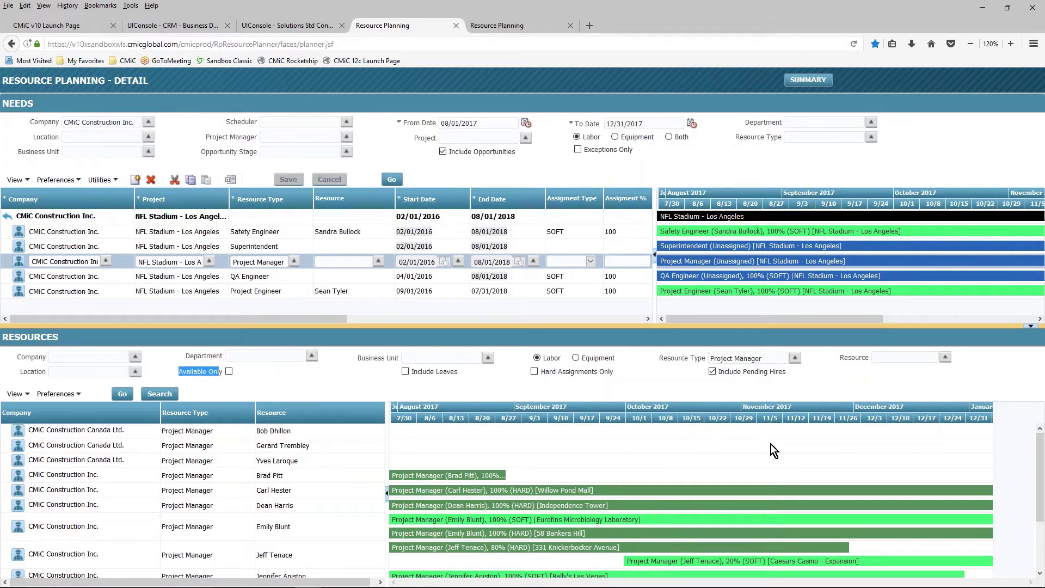
pyautogui.click(795, 359)
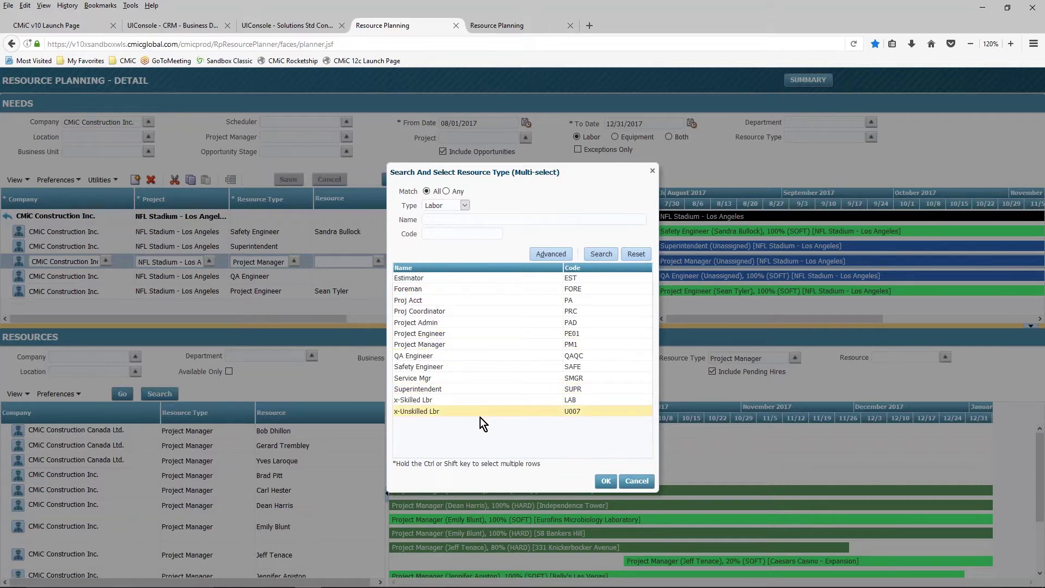
# - Cancel the Resource Type search without choosing, then view a Gantt bar's assignment details
pyautogui.click(636, 484)
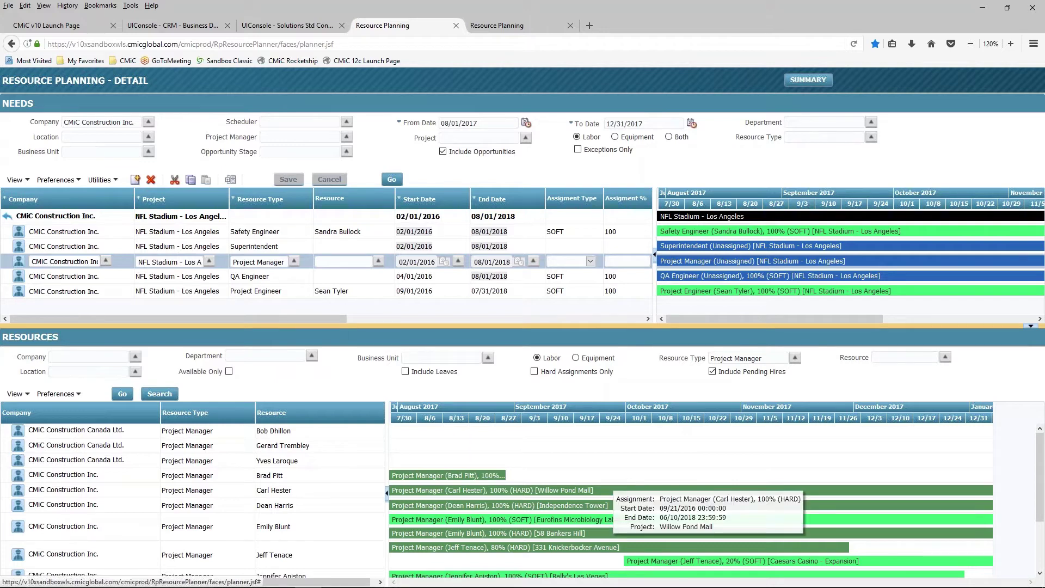
pyautogui.moveTo(442, 523)
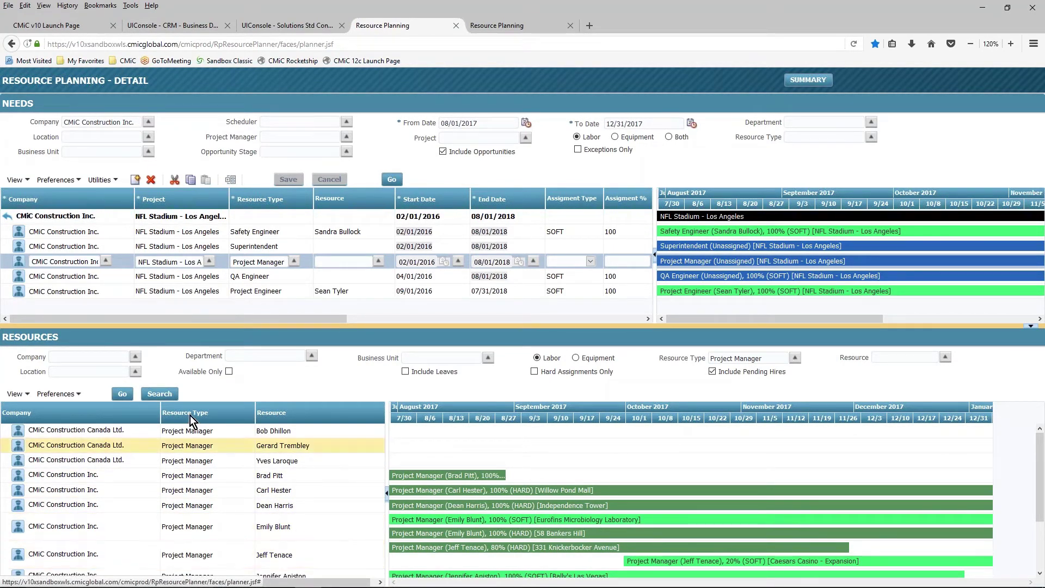
# - Open the Resource Planning Search and review its criteria, including the 10-mile project radius
pyautogui.click(162, 395)
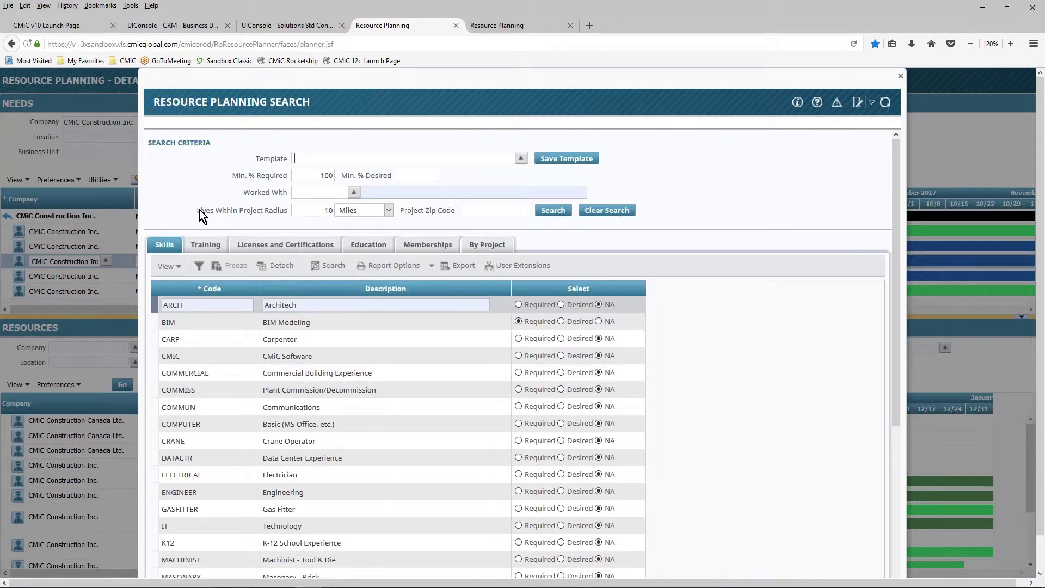
pyautogui.moveTo(198, 210); pyautogui.dragTo(287, 214)
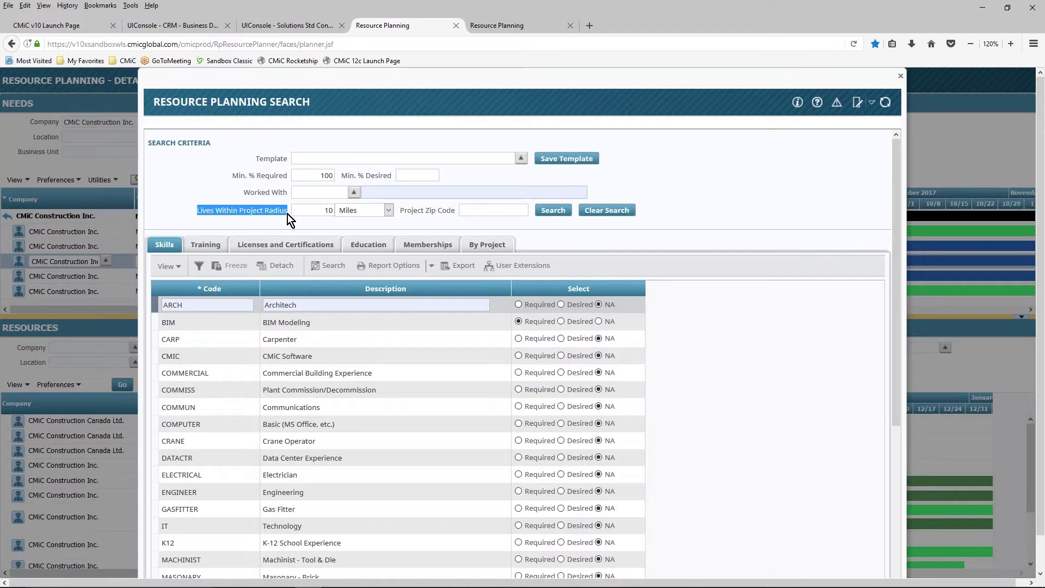
pyautogui.click(247, 192)
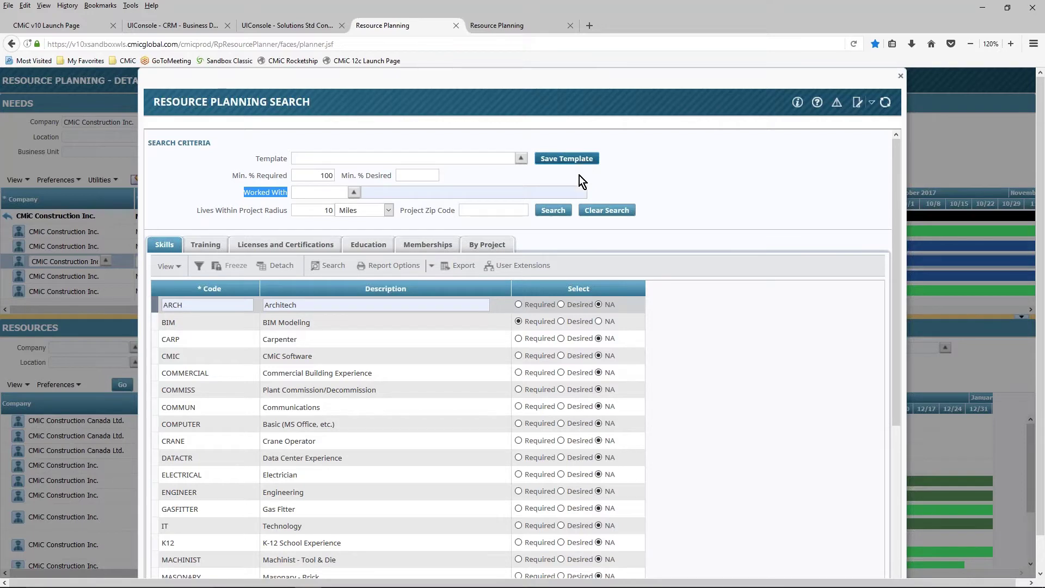
# - Run the skills search, dismiss the results without picking anyone, and close the search window
pyautogui.click(553, 210)
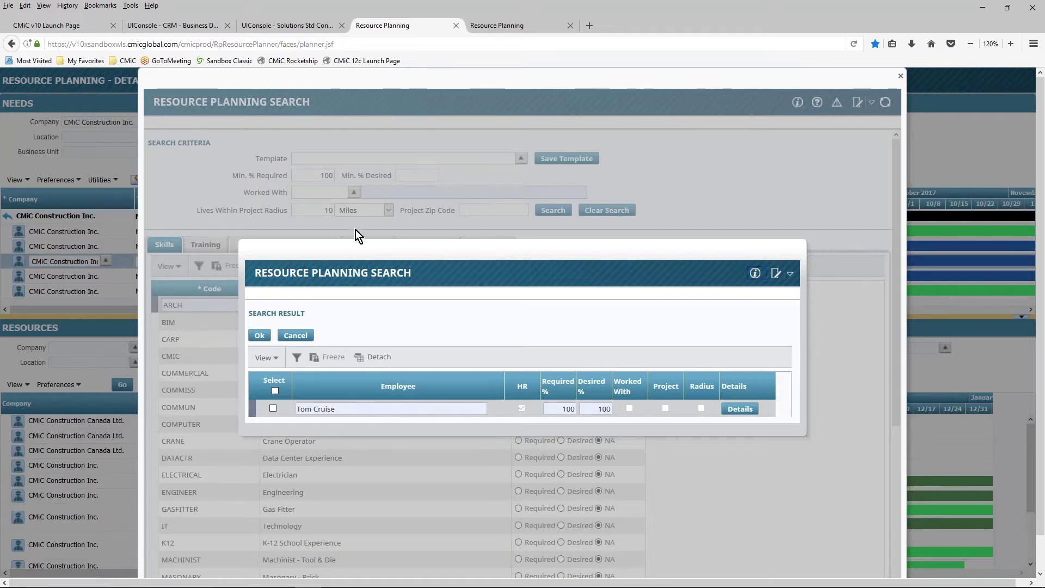
pyautogui.click(294, 336)
pyautogui.scroll(-4, 718, 310)
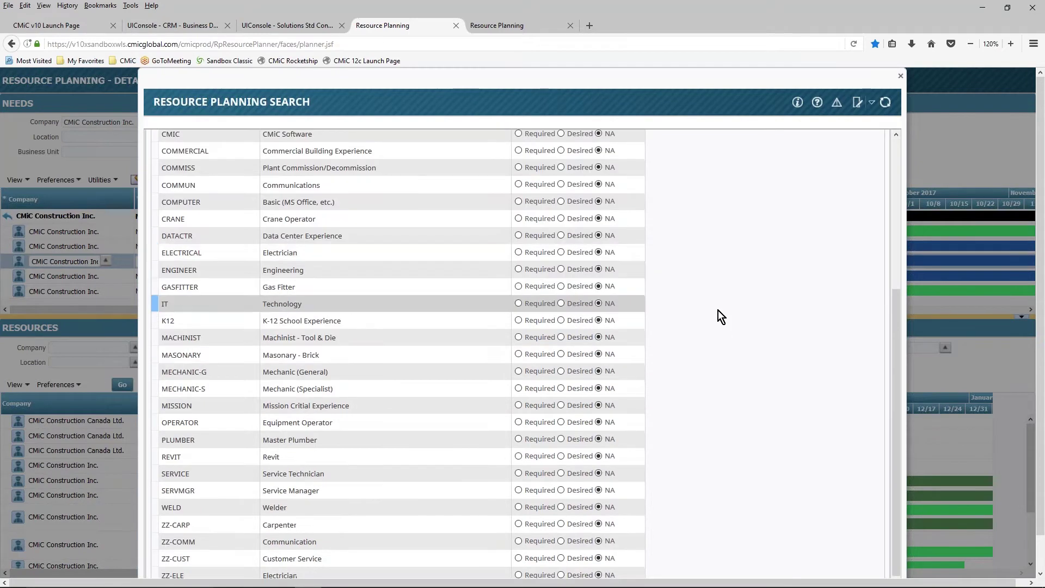
pyautogui.scroll(-1, 808, 399)
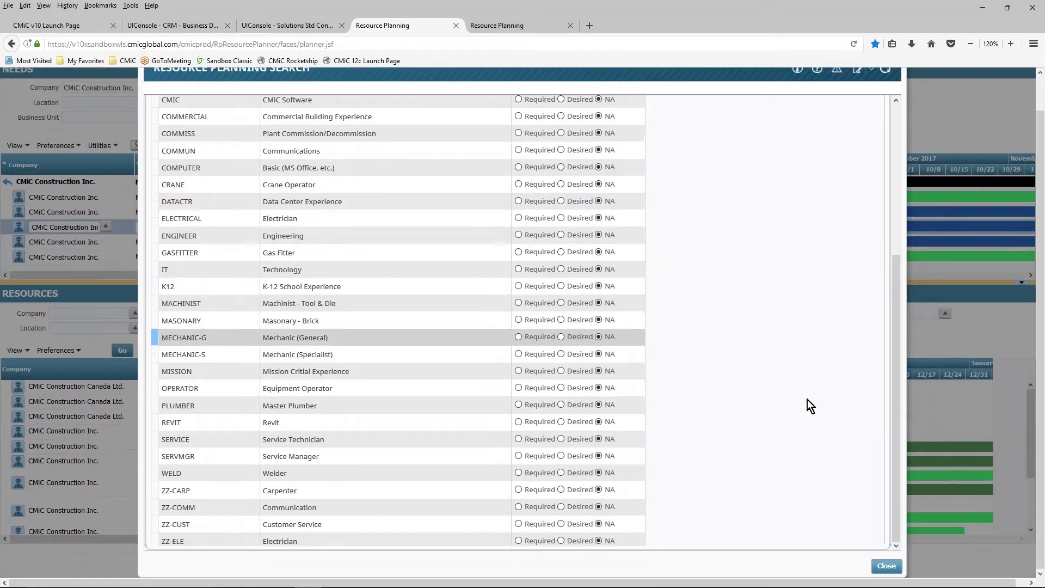
pyautogui.click(885, 566)
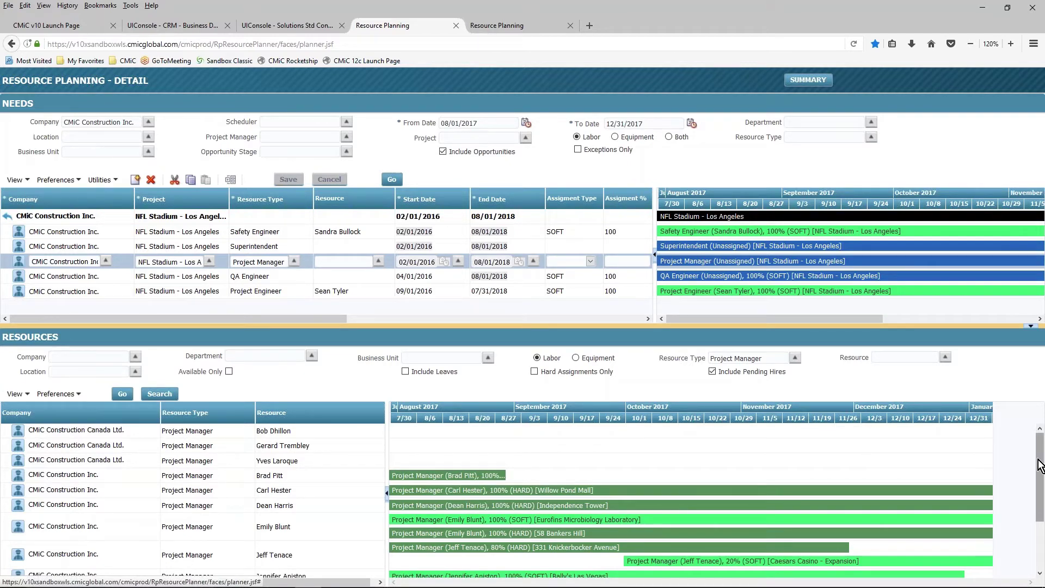
pyautogui.moveTo(1042, 461); pyautogui.dragTo(1042, 479)
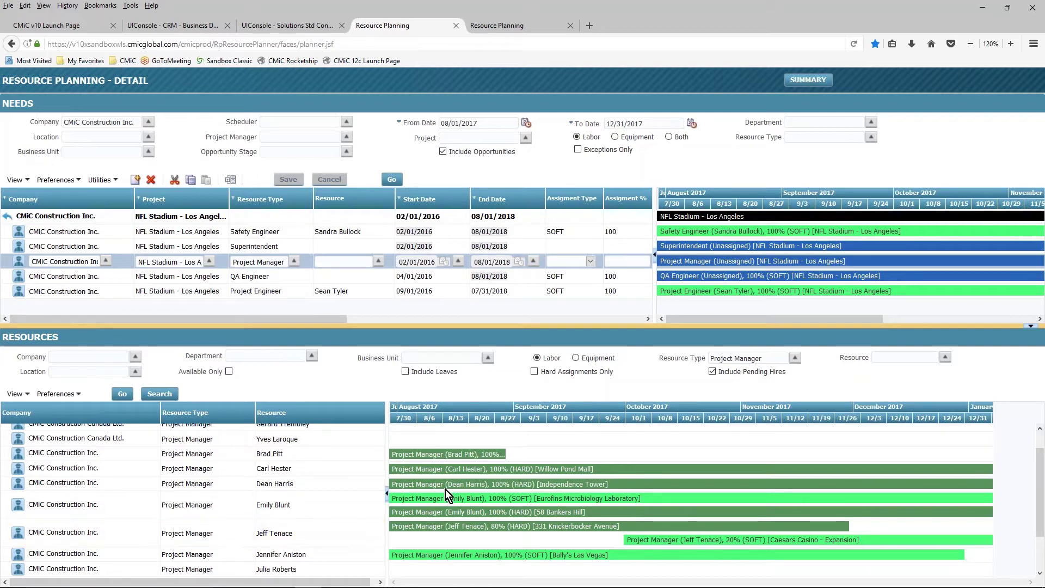
pyautogui.moveTo(466, 520)
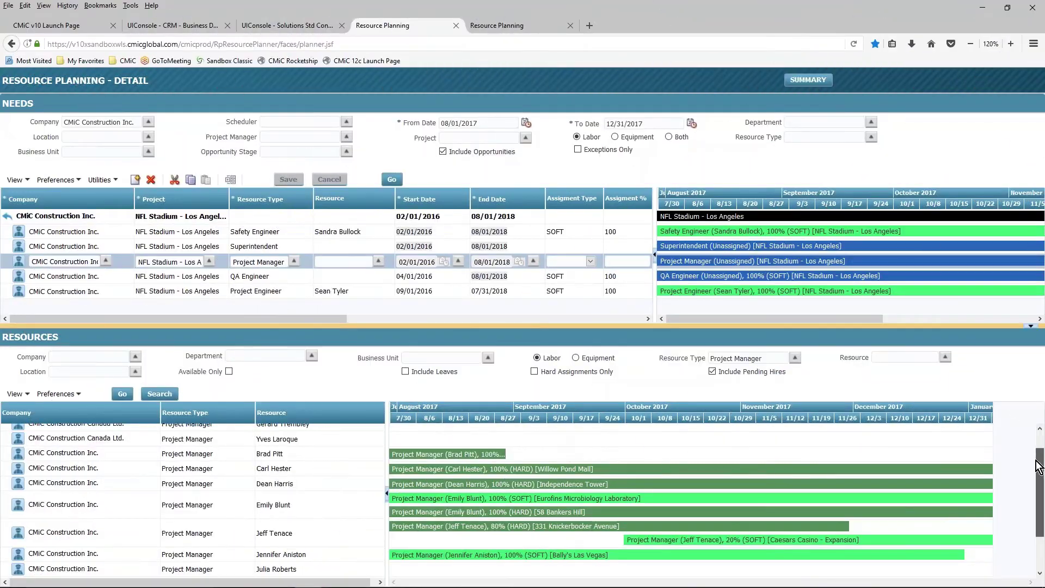
pyautogui.scroll(1, 1039, 467)
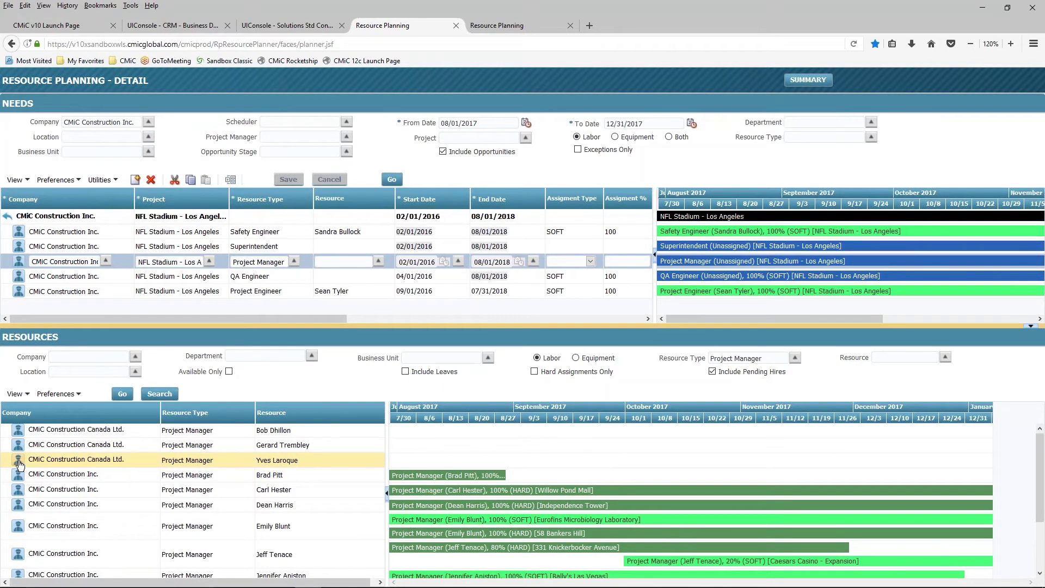
# - Assign the third project manager resource to the NFL Stadium Project Manager need and show the SOFT/HARD choices
pyautogui.click(290, 460)
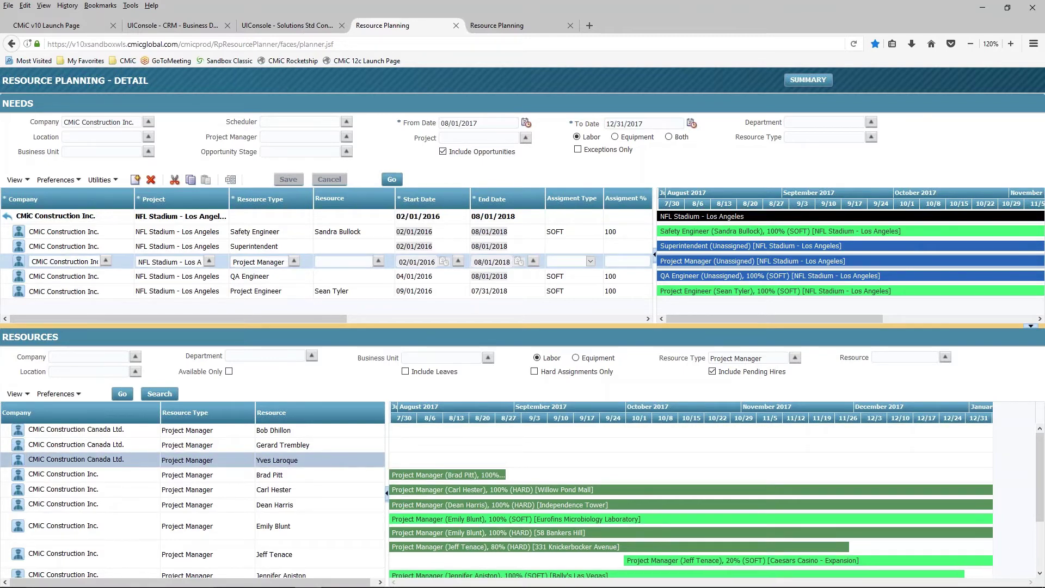
pyautogui.moveTo(290, 460); pyautogui.dragTo(337, 262)
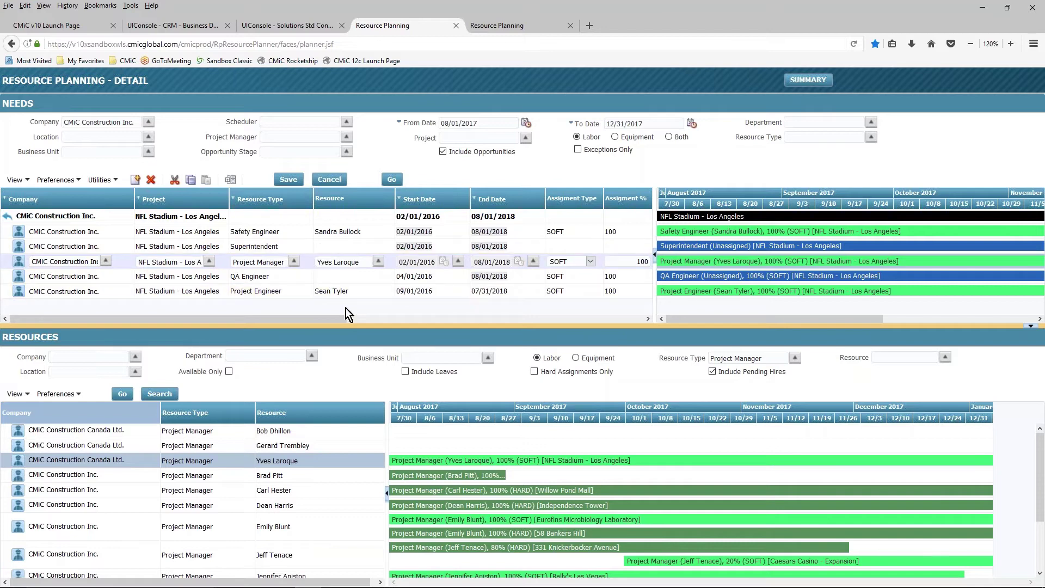
pyautogui.click(590, 261)
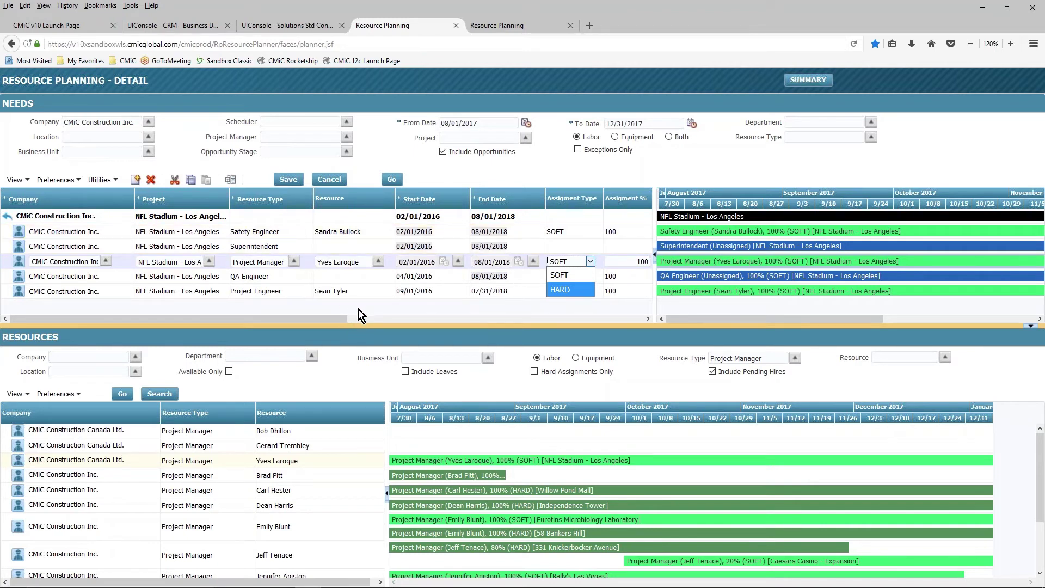
# - Keep the Project Manager assignment SOFT at 100% and select the NFL Stadium project header row
pyautogui.click(501, 310)
pyautogui.click(287, 212)
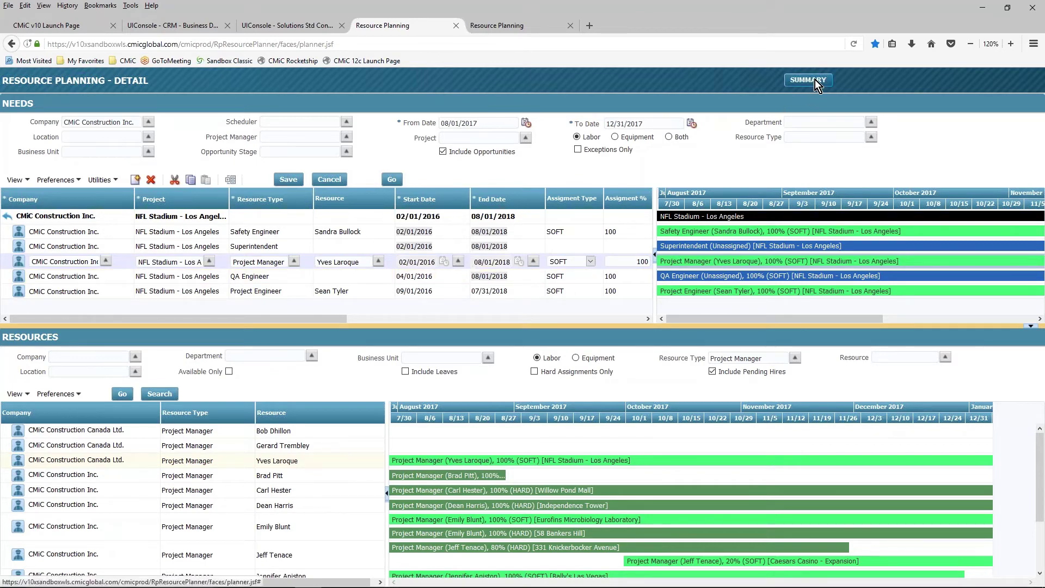
# - On the Summary chart, inspect the Project Manager 8/27 bar: 5 over capacity, 8 assigned
pyautogui.click(511, 24)
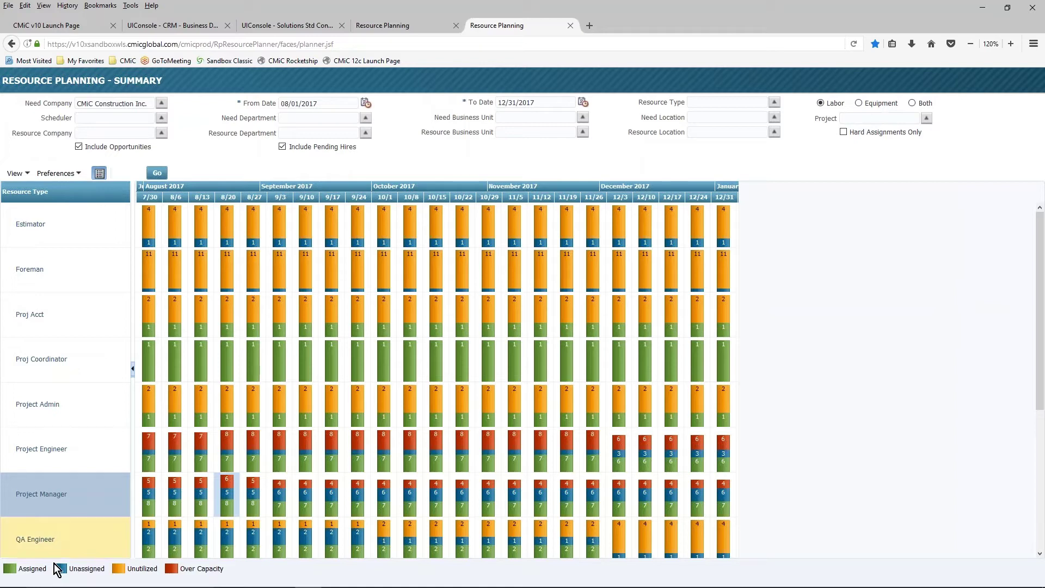
pyautogui.moveTo(86, 564)
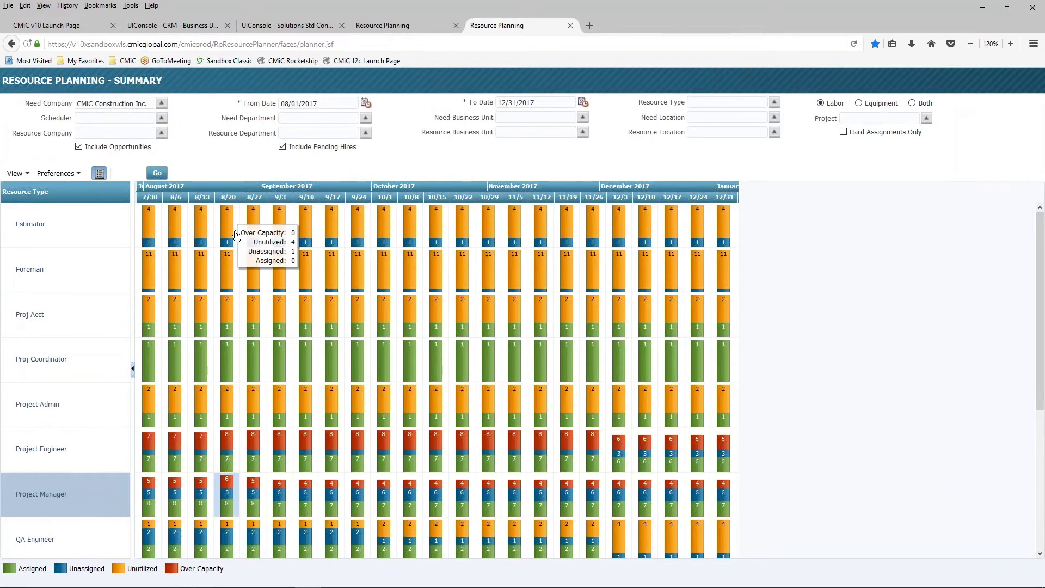
pyautogui.moveTo(214, 452)
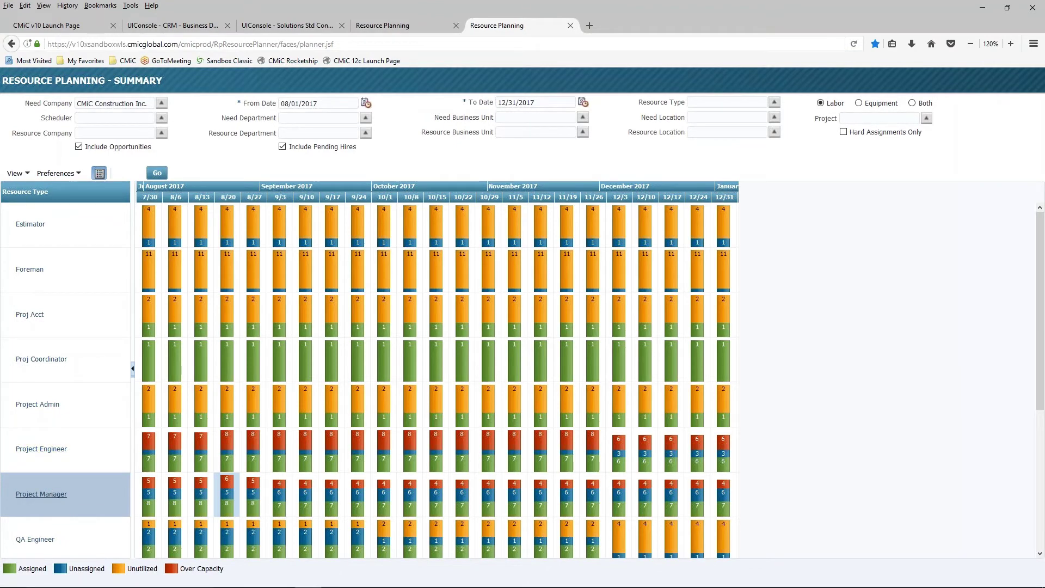
pyautogui.moveTo(242, 212)
pyautogui.moveTo(254, 480)
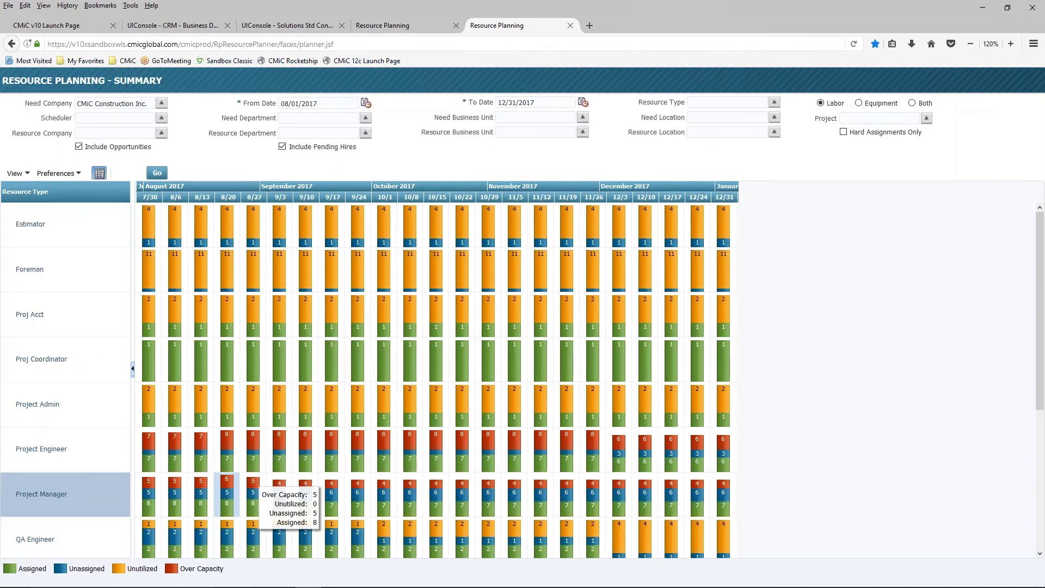
# - Drill into the Project Manager bar for week 8/27 to open its Detail page
pyautogui.click(253, 490)
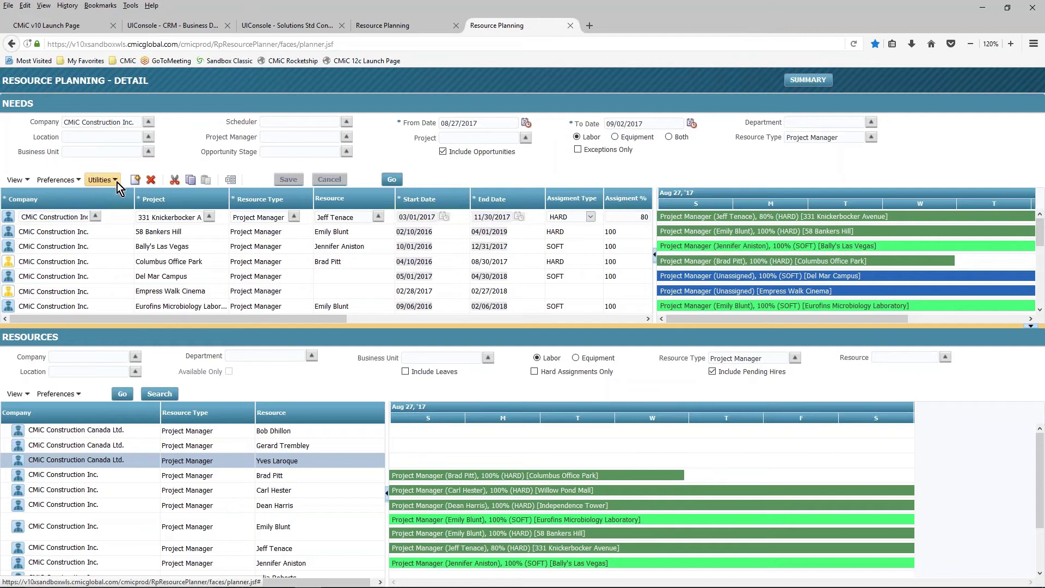
pyautogui.click(116, 183)
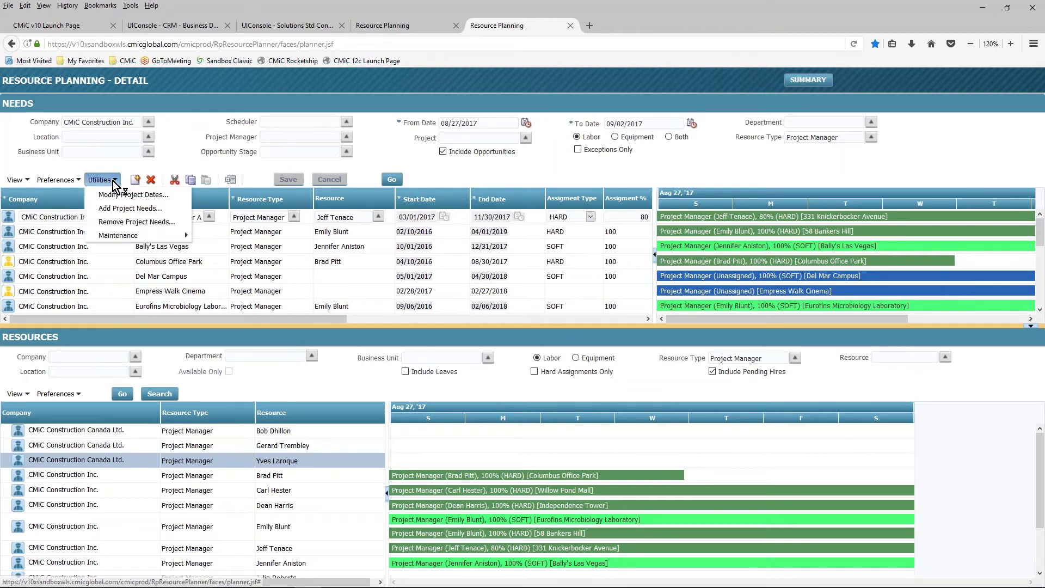
pyautogui.moveTo(111, 238)
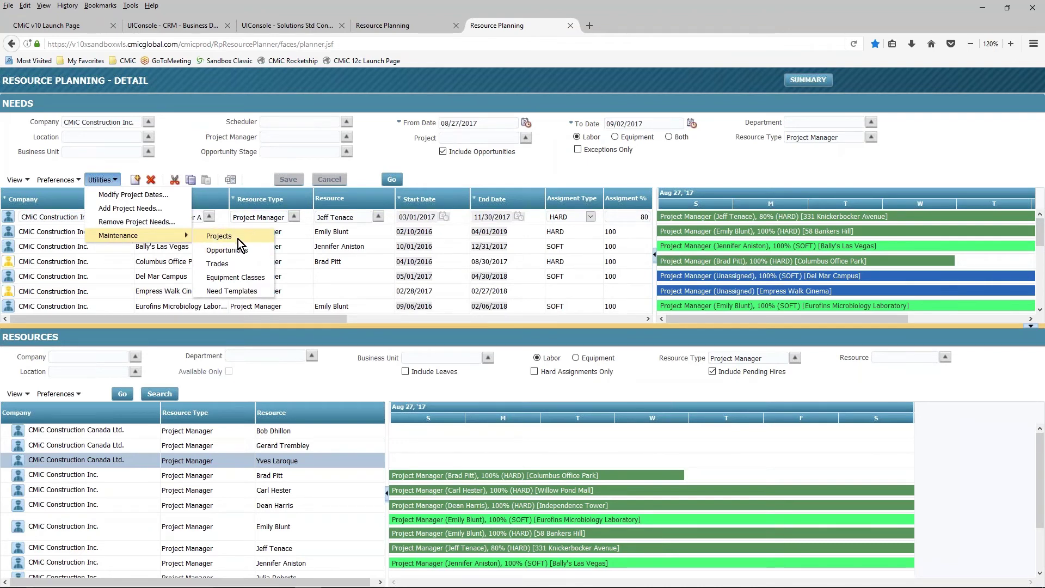
pyautogui.click(237, 266)
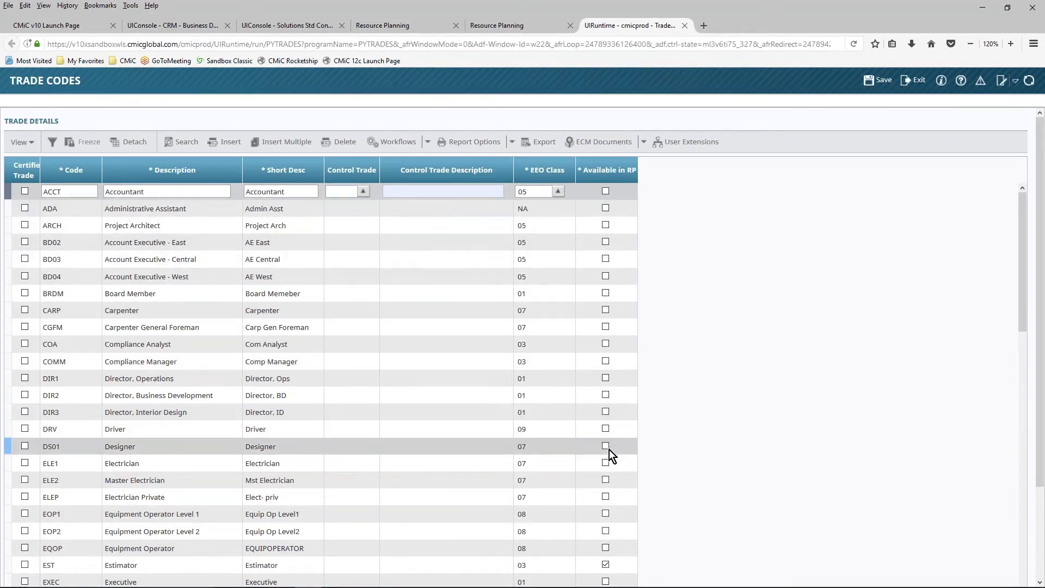
pyautogui.click(685, 24)
pyautogui.click(281, 290)
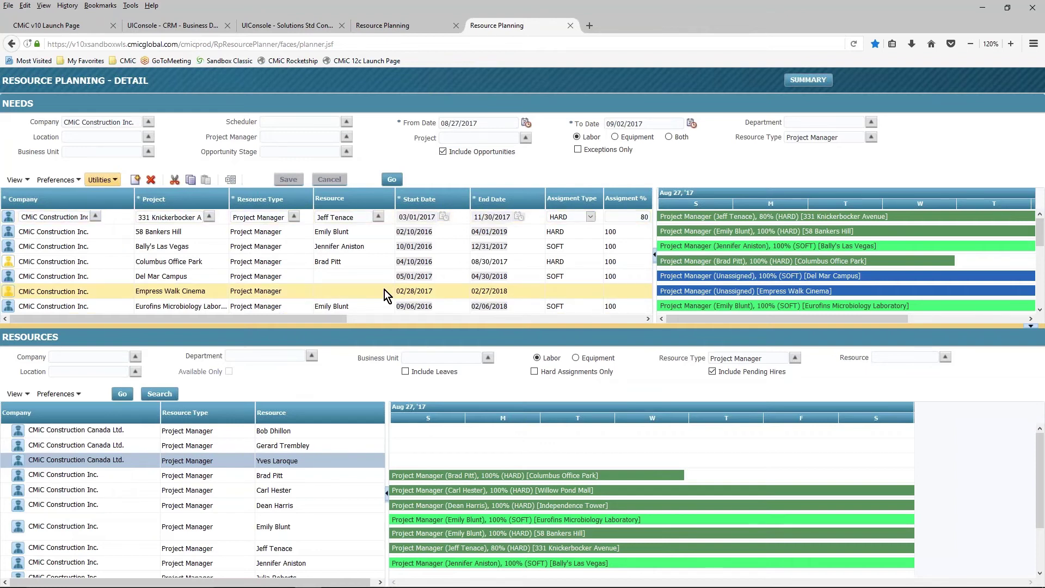
# - Remove the Resource Type filter from Needs and rerun the list so all projects appear
pyautogui.click(615, 136)
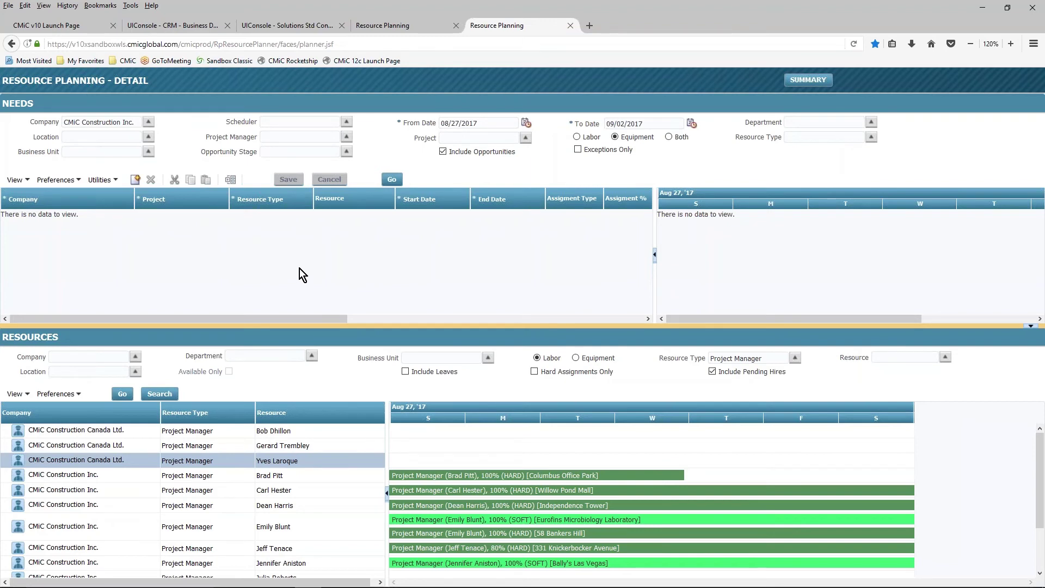
pyautogui.click(392, 181)
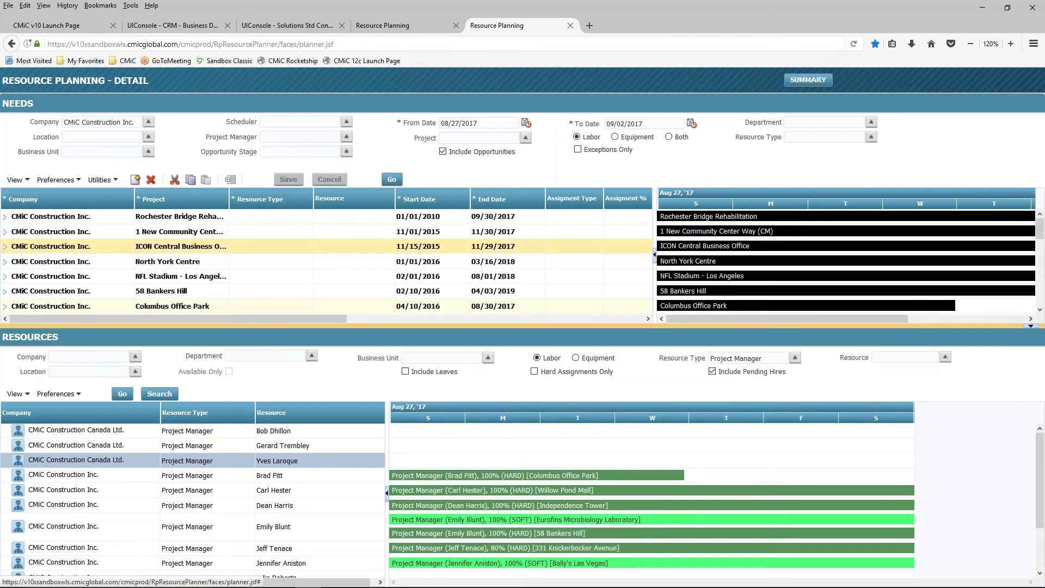
# - Narrow Needs to NFL Stadium - Los Angeles via Utilities > Maintenance and edit its Project Manager need
pyautogui.click(13, 279)
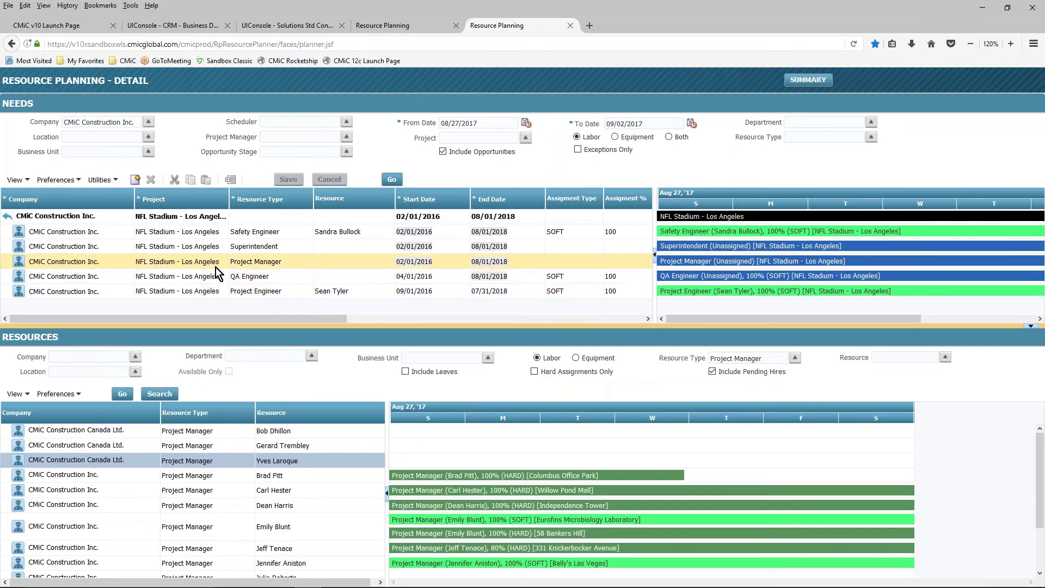
pyautogui.click(102, 180)
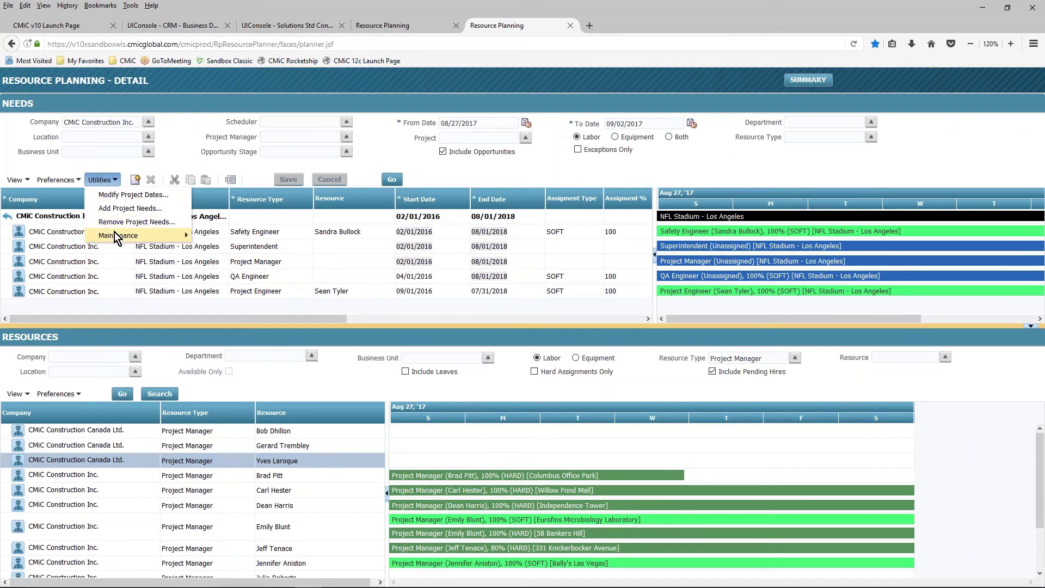
pyautogui.moveTo(115, 237)
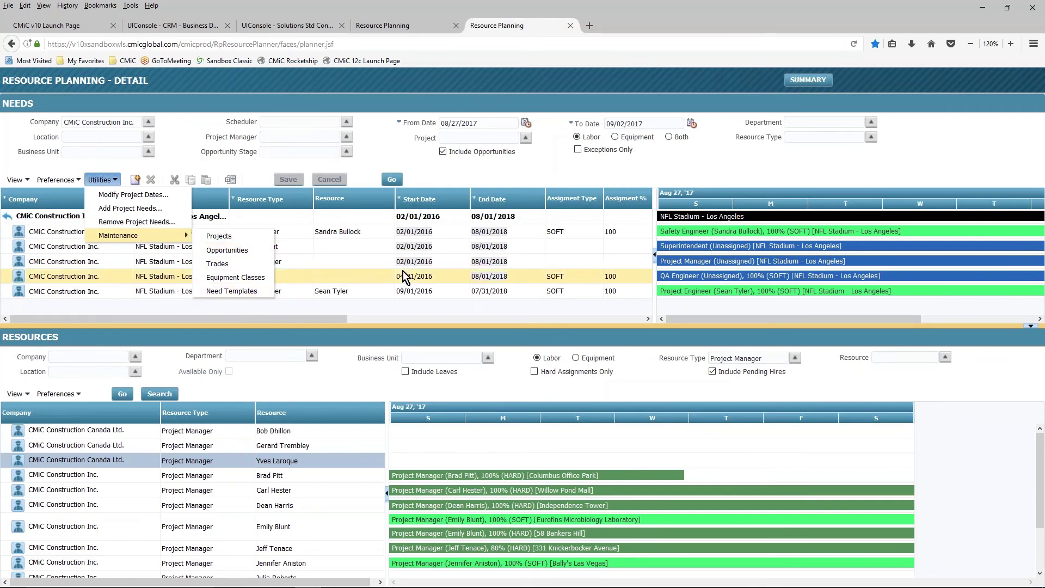
pyautogui.click(430, 264)
pyautogui.click(431, 263)
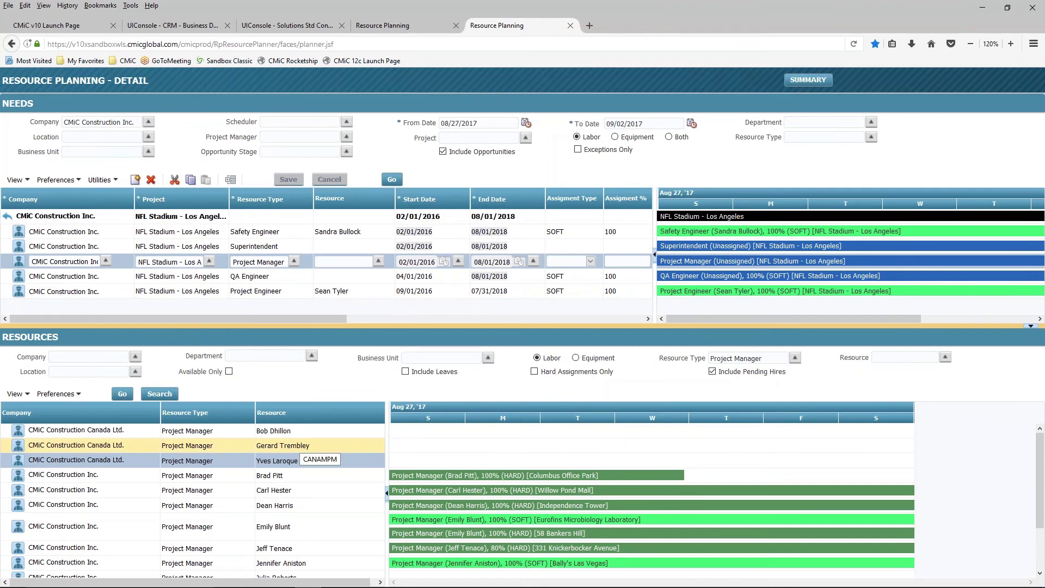
# - Assign the chosen resource to the Project Manager need with Assignment Type HARD and save
pyautogui.click(277, 548)
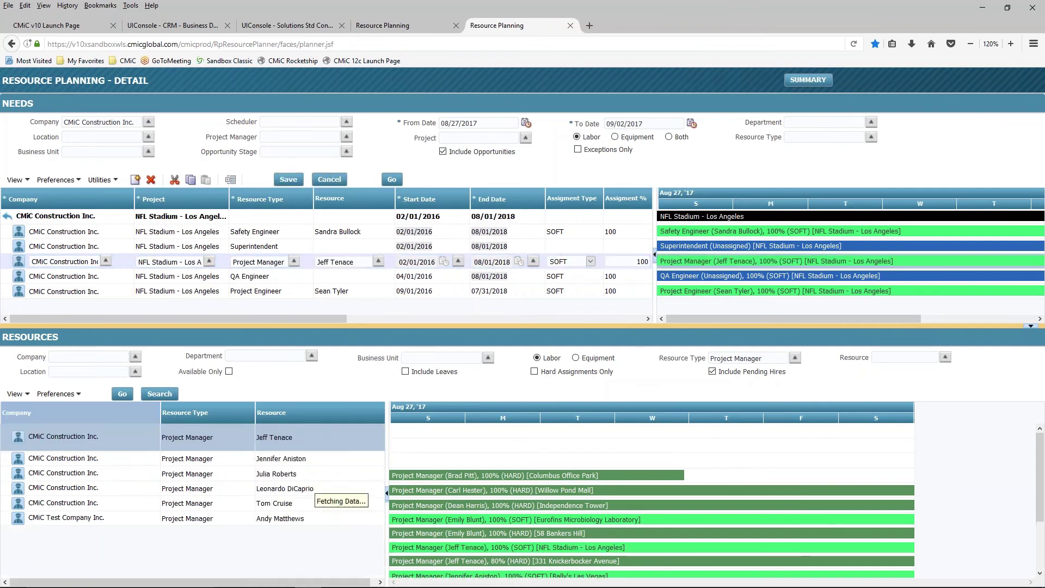
pyautogui.click(590, 261)
pyautogui.click(563, 290)
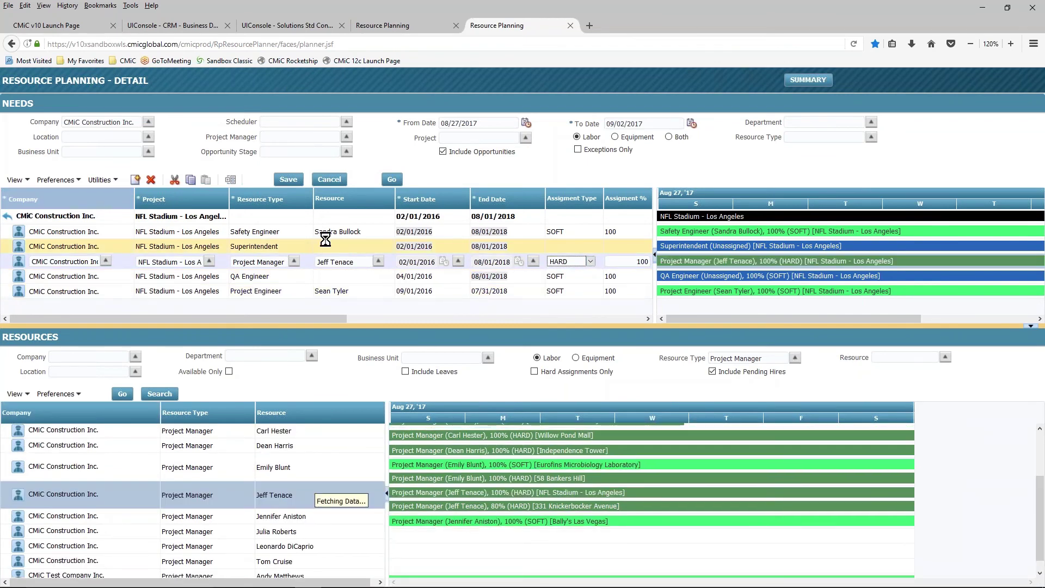
pyautogui.click(288, 179)
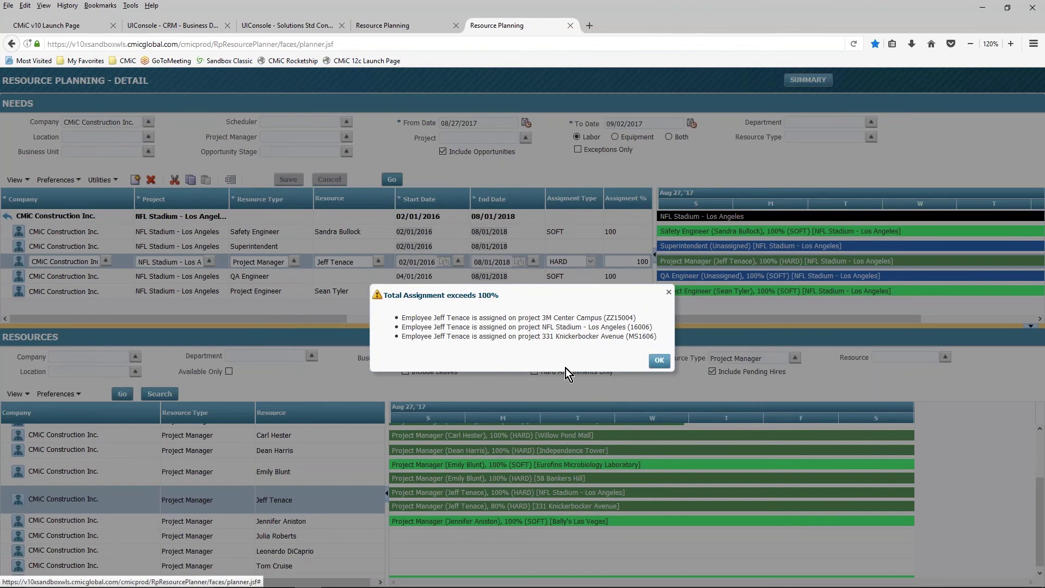
# - Acknowledge the Total Assignment exceeds 100% warning with OK
pyautogui.click(660, 361)
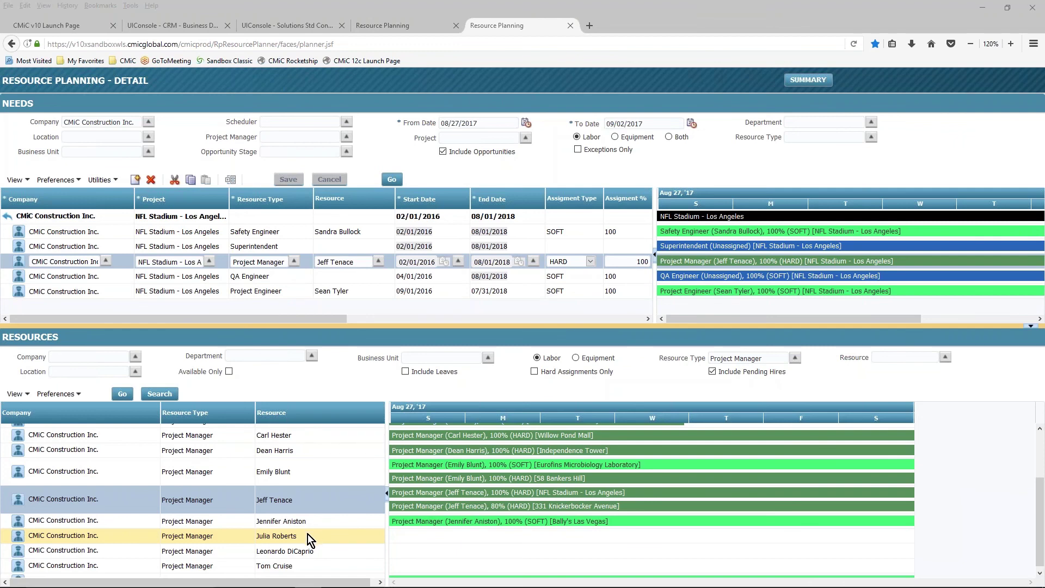
# - Leave the Detail page and return to the resource planning Summary chart
pyautogui.click(443, 152)
pyautogui.click(808, 82)
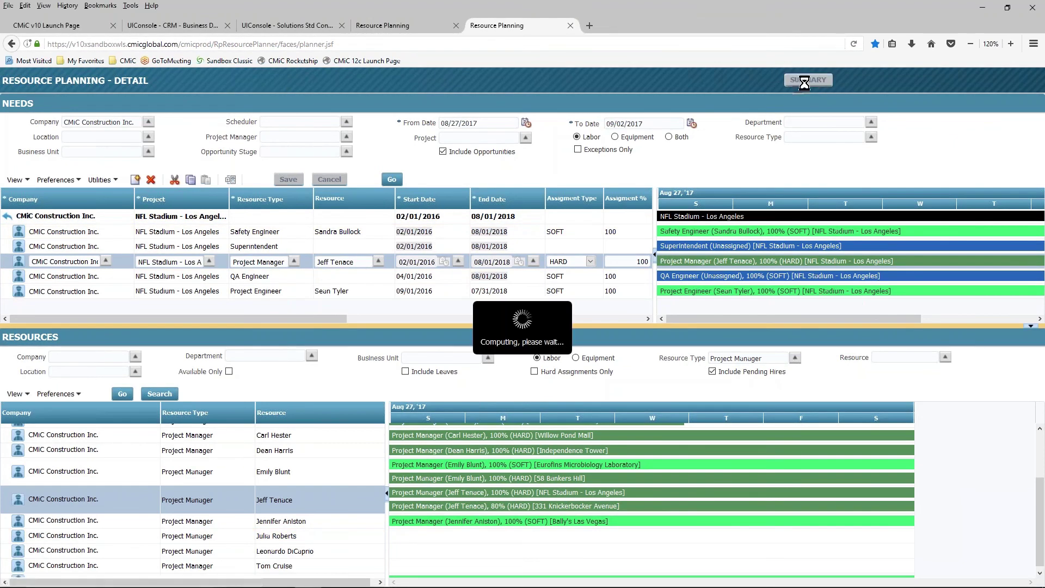